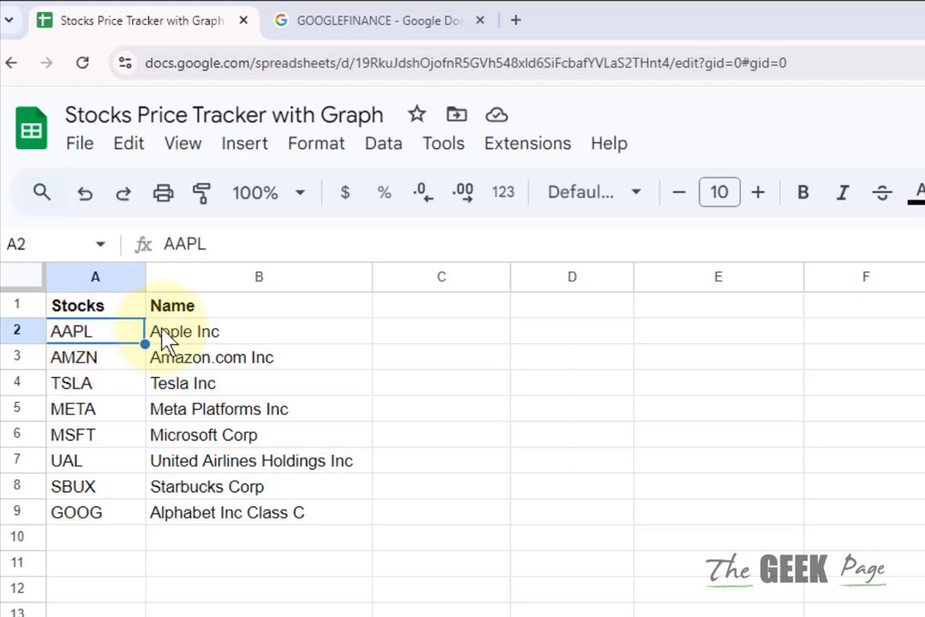
# Search Google for the AAPL ticker in cell A2 and highlight its symbol under the Apple Inc heading.
pyautogui.doubleClick(107, 332)
pyautogui.doubleClick(77, 332)
pyautogui.rightClick(77, 334)
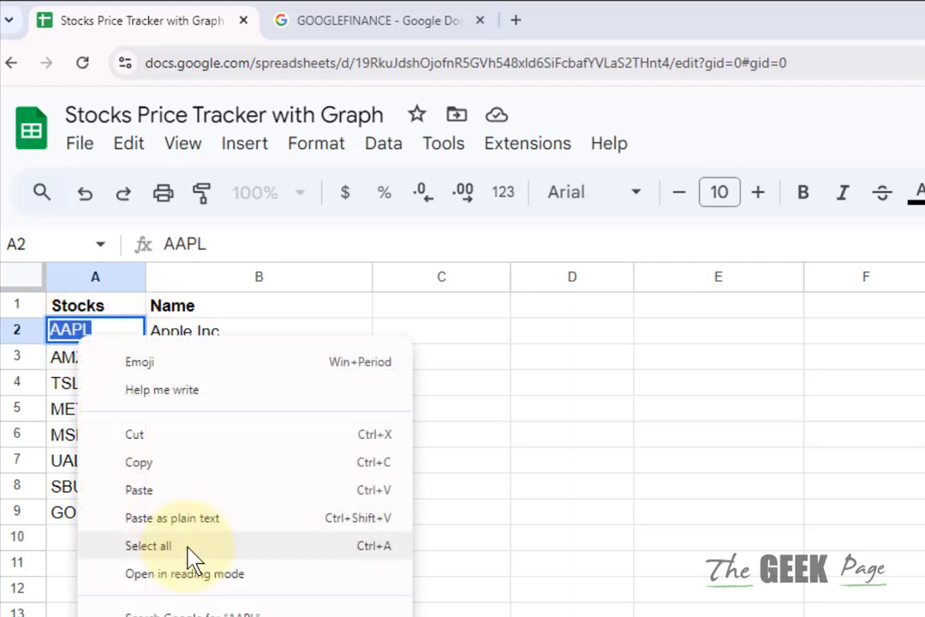
pyautogui.click(195, 599)
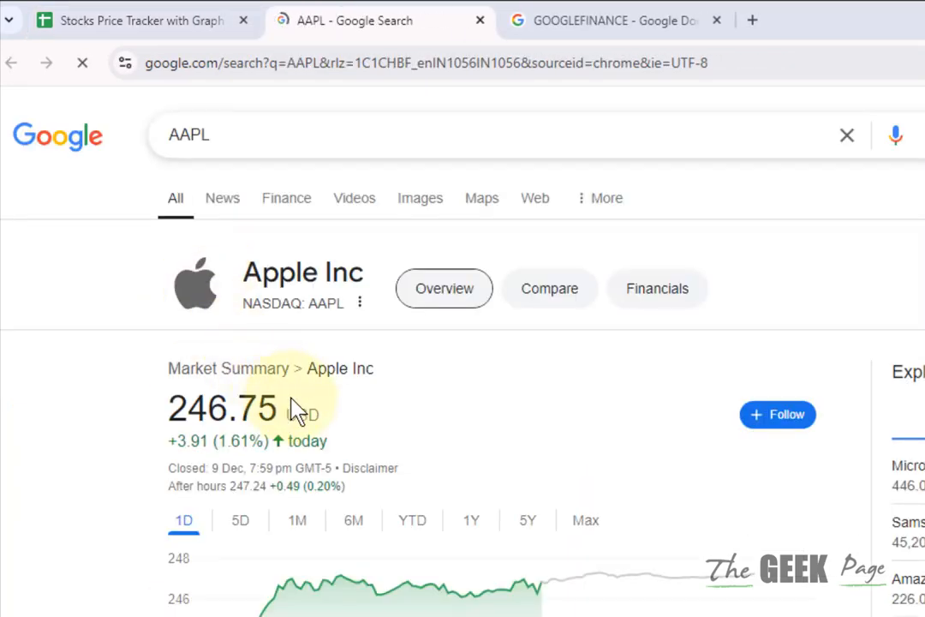
pyautogui.doubleClick(324, 304)
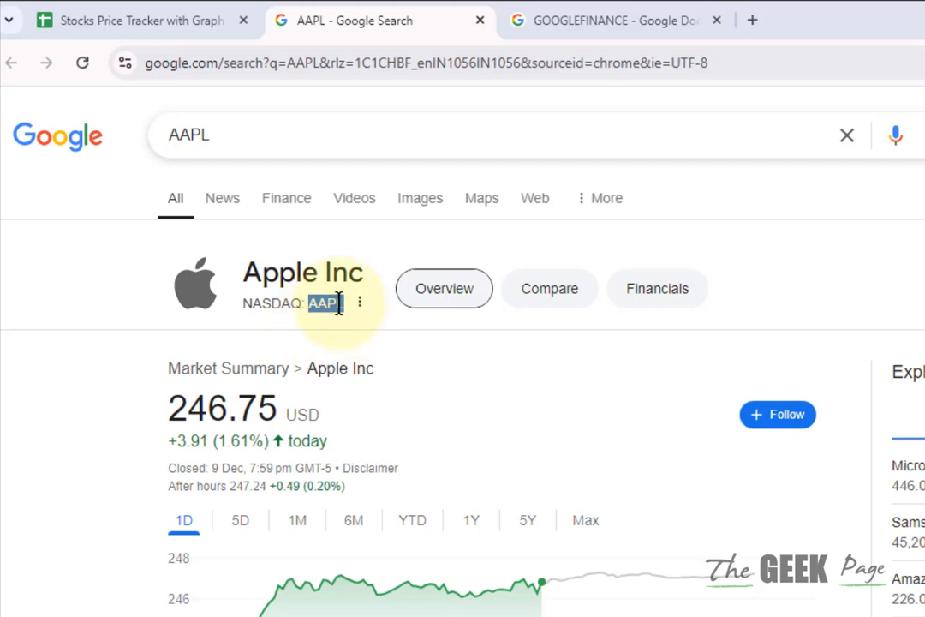
pyautogui.click(321, 324)
pyautogui.moveTo(310, 306); pyautogui.dragTo(344, 308)
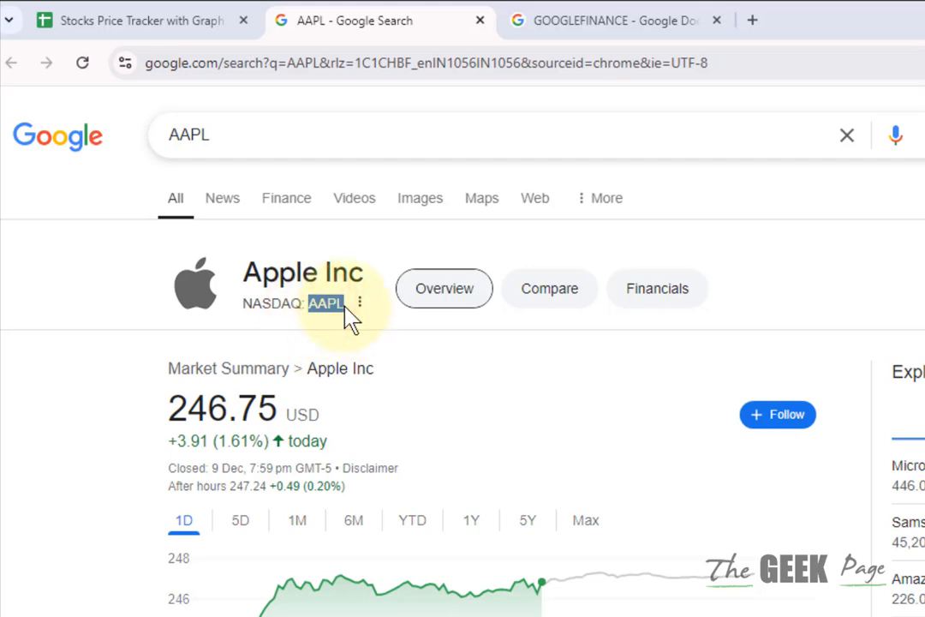
# Return to the stock tracker spreadsheet and review the tickers in A2:A9 and the name formulas in B2:B9.
pyautogui.click(176, 26)
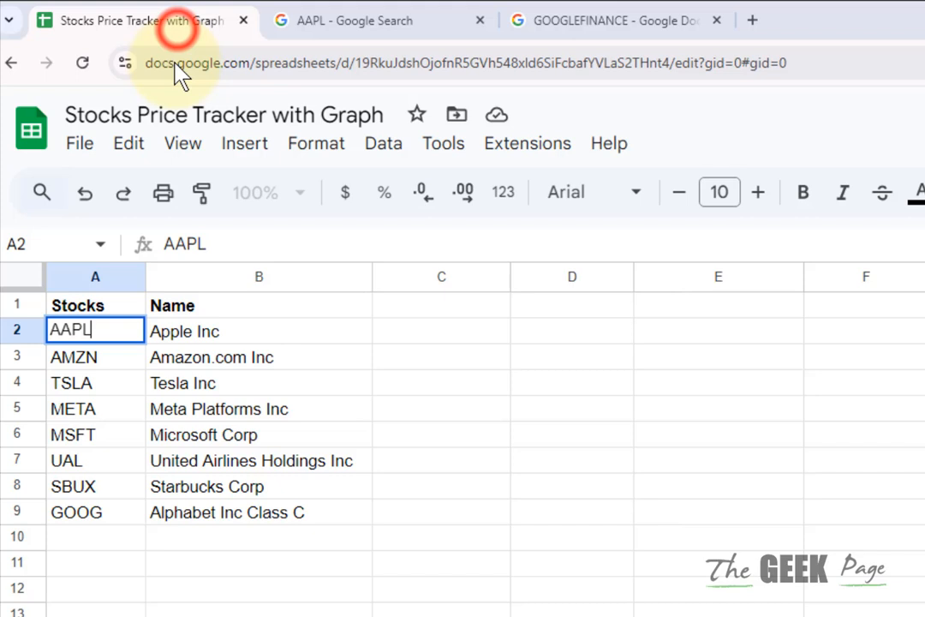
pyautogui.click(105, 406)
pyautogui.moveTo(107, 330); pyautogui.dragTo(119, 508)
pyautogui.click(218, 334)
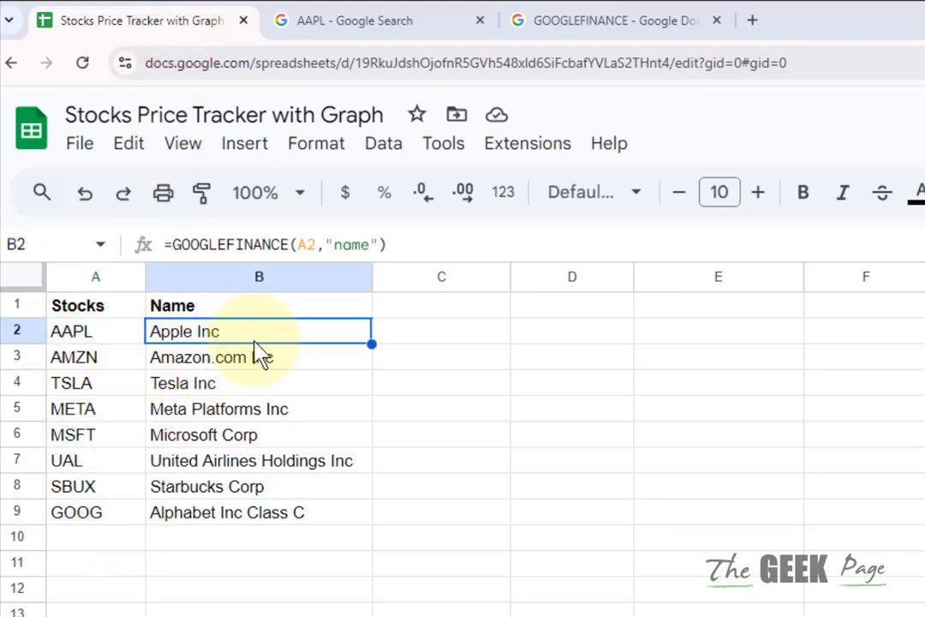
pyautogui.moveTo(263, 326); pyautogui.dragTo(269, 514)
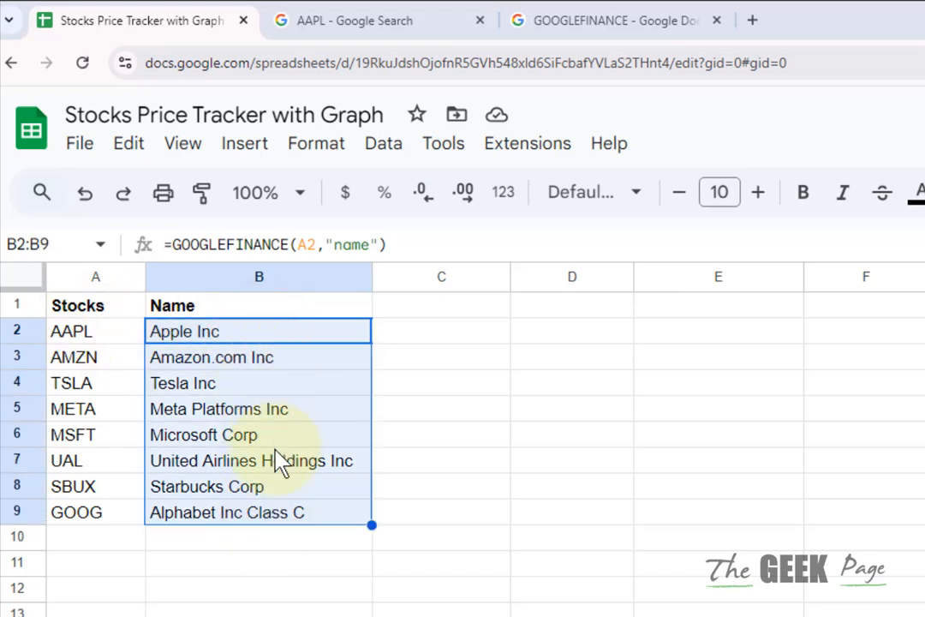
# Add the header Price in cell C1 and widen column C.
pyautogui.doubleClick(400, 308)
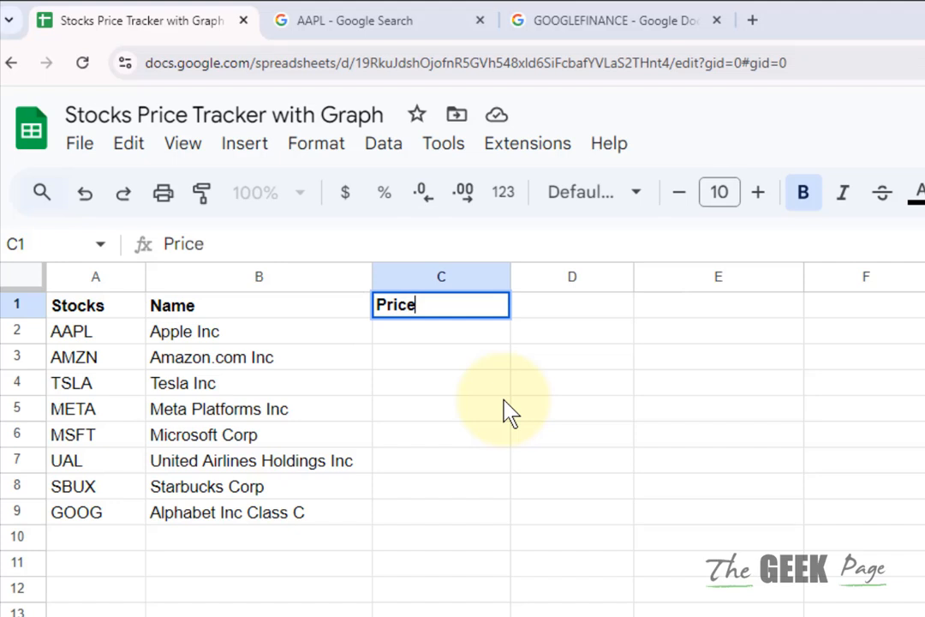
pyautogui.click(505, 401)
pyautogui.click(456, 330)
pyautogui.moveTo(511, 286); pyautogui.dragTo(572, 295)
# Enter the formula =GOOGLEFINANCE(A2,"PRICE") in cell C2 to fetch Apple's stock price.
pyautogui.click(416, 334)
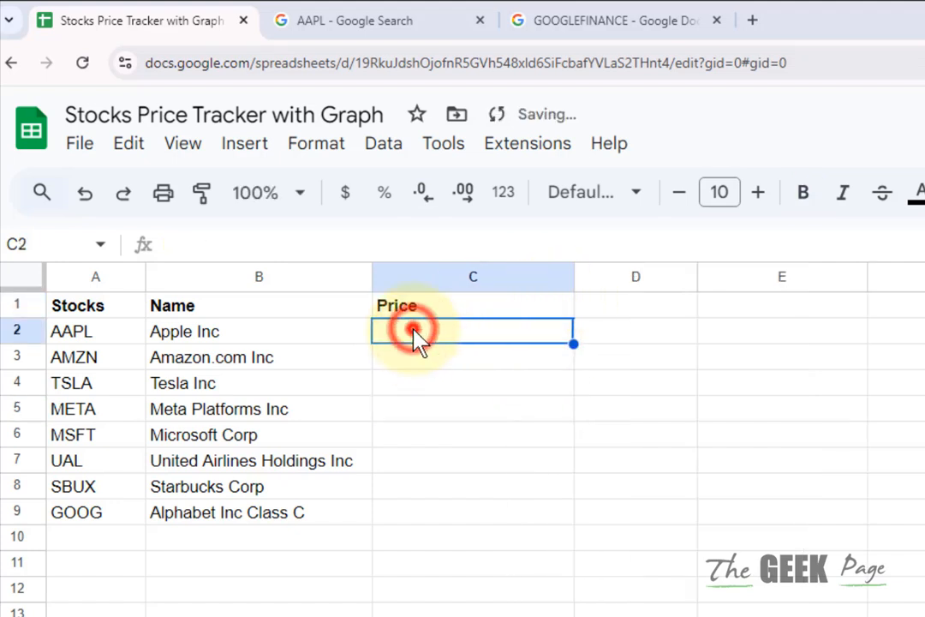
pyautogui.write('=')
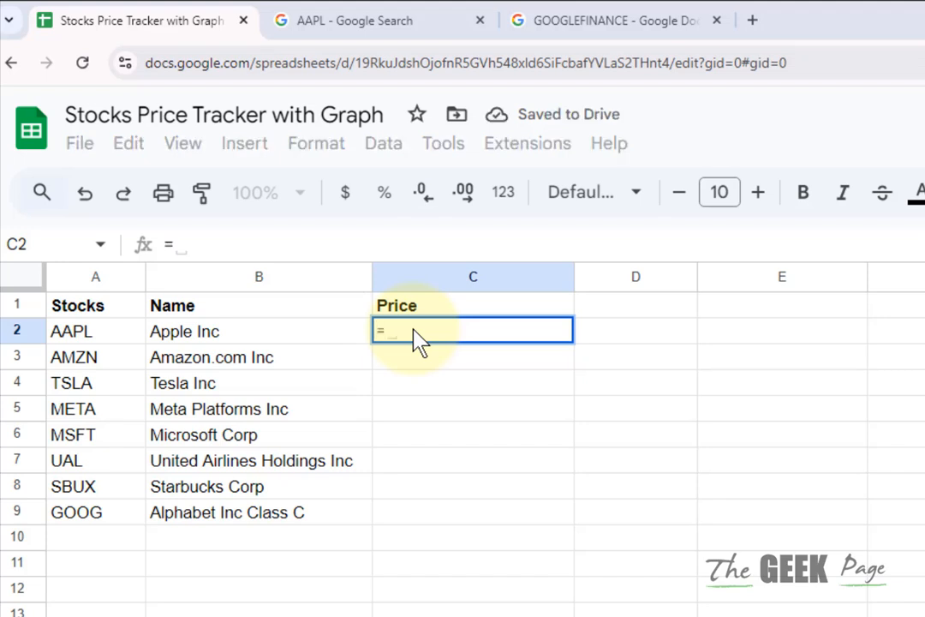
pyautogui.write('GOOG')
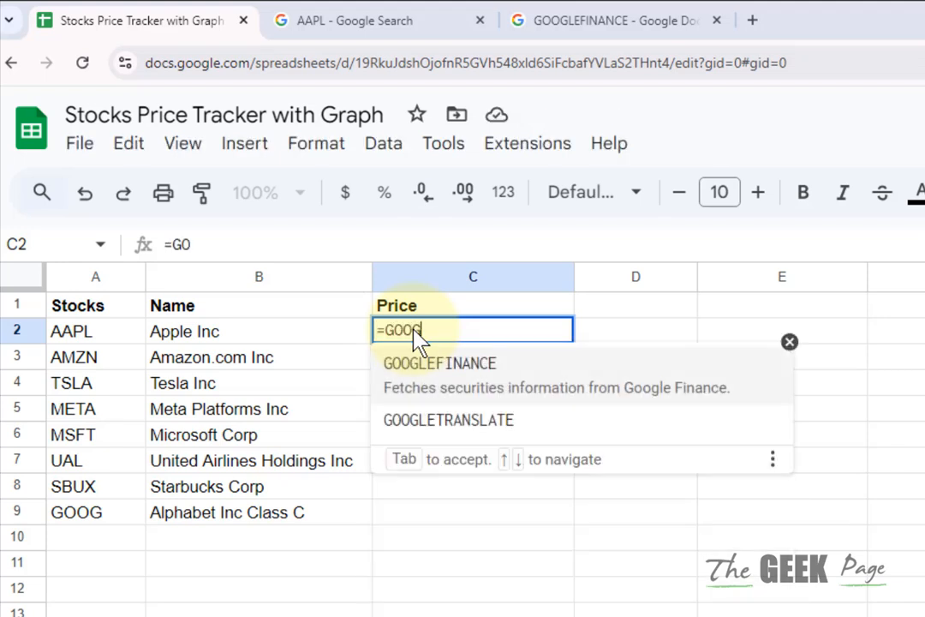
pyautogui.write('LEFIN')
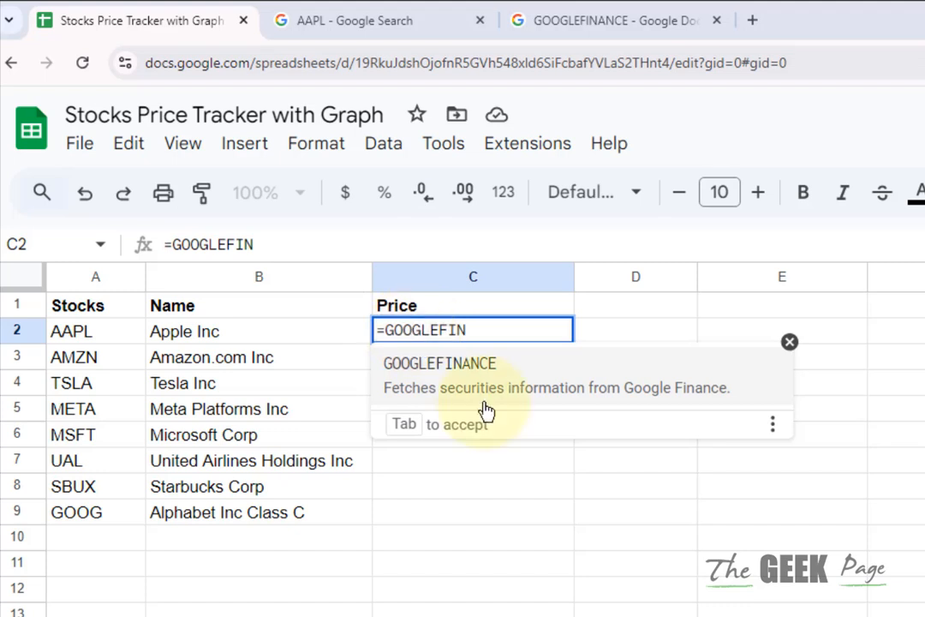
pyautogui.click(482, 383)
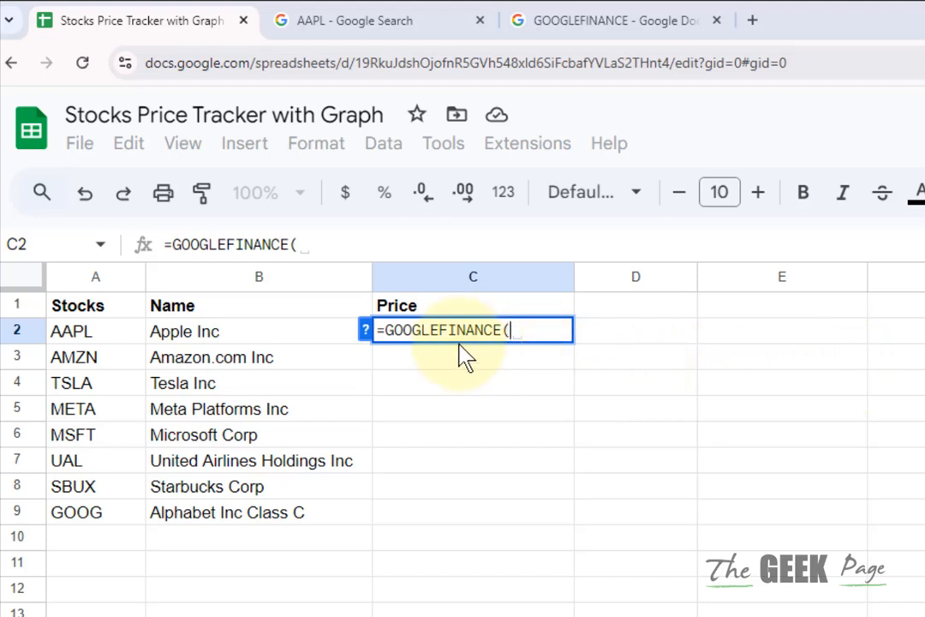
pyautogui.click(73, 336)
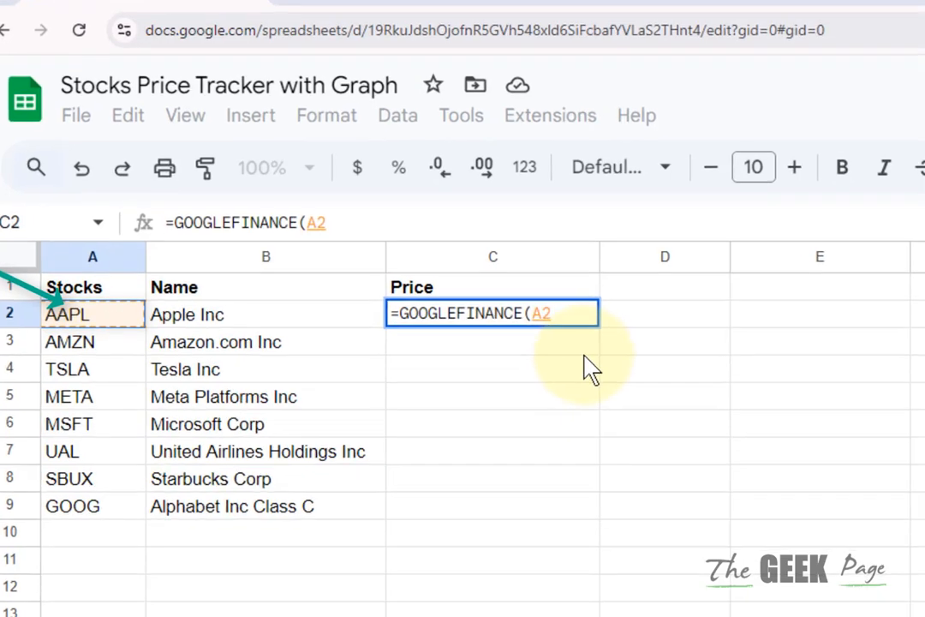
pyautogui.write('.')
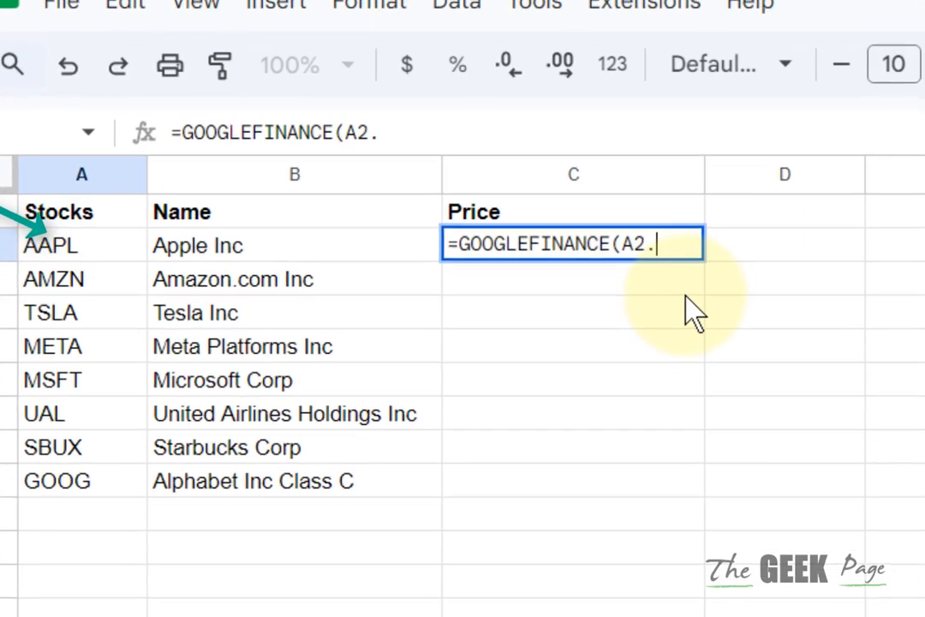
pyautogui.press('BackSpace')
pyautogui.write(',')
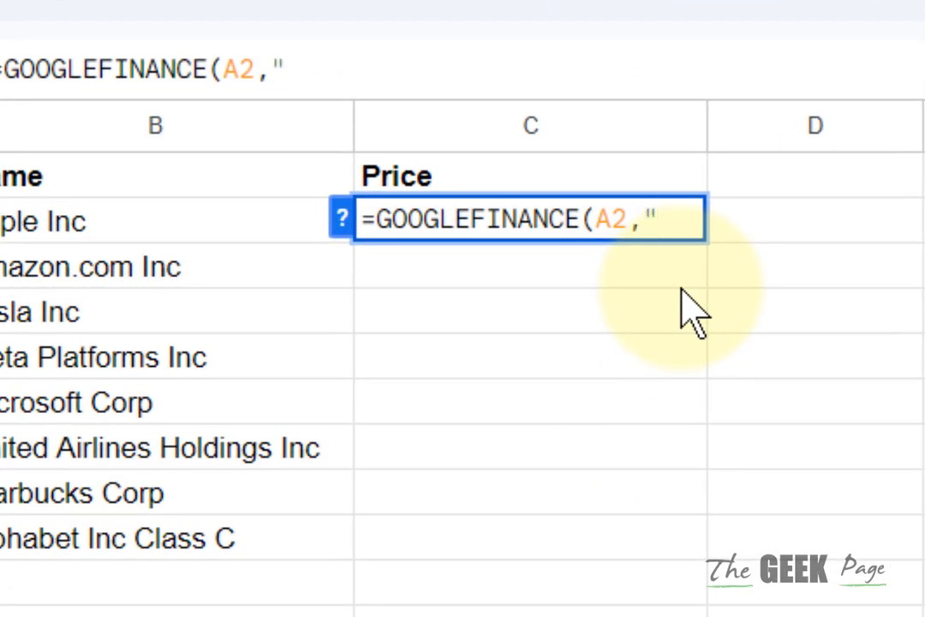
pyautogui.write('"PRICE"')
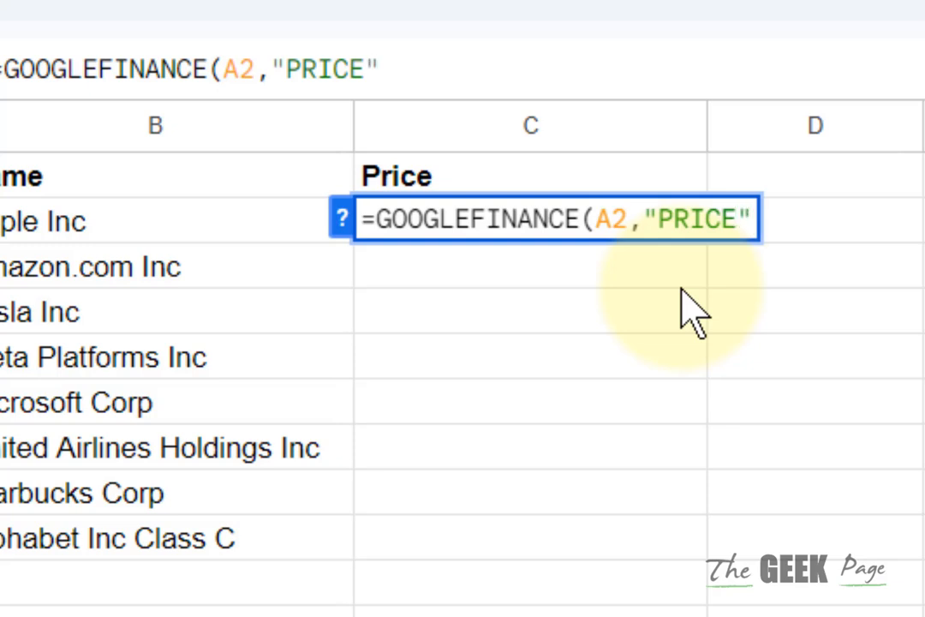
pyautogui.write(')')
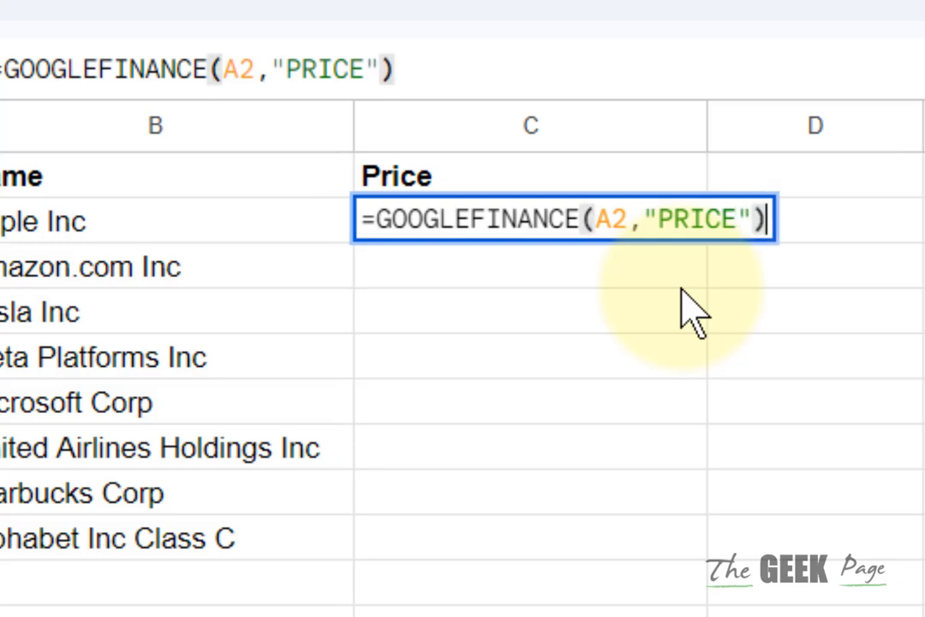
pyautogui.press('Return')
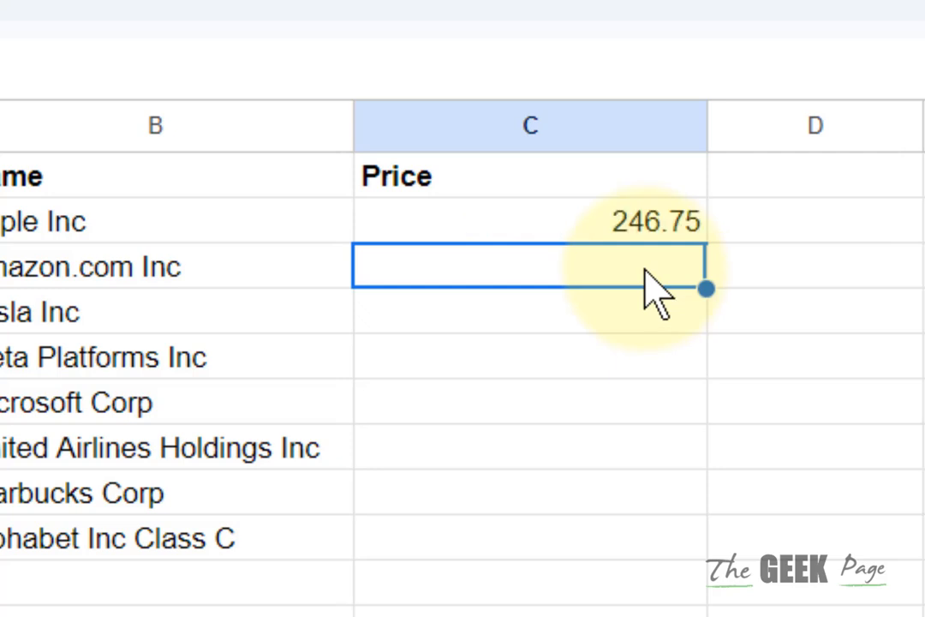
# Fill the price formula from C2 down through C9 for the remaining stocks.
pyautogui.click(632, 221)
pyautogui.click(623, 318)
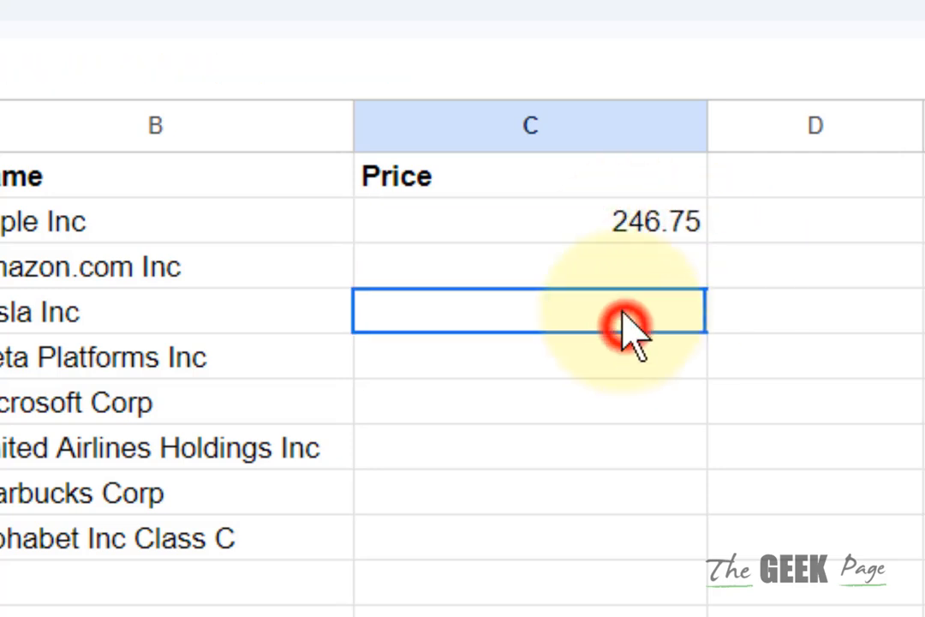
pyautogui.click(625, 225)
pyautogui.moveTo(708, 245); pyautogui.dragTo(688, 553)
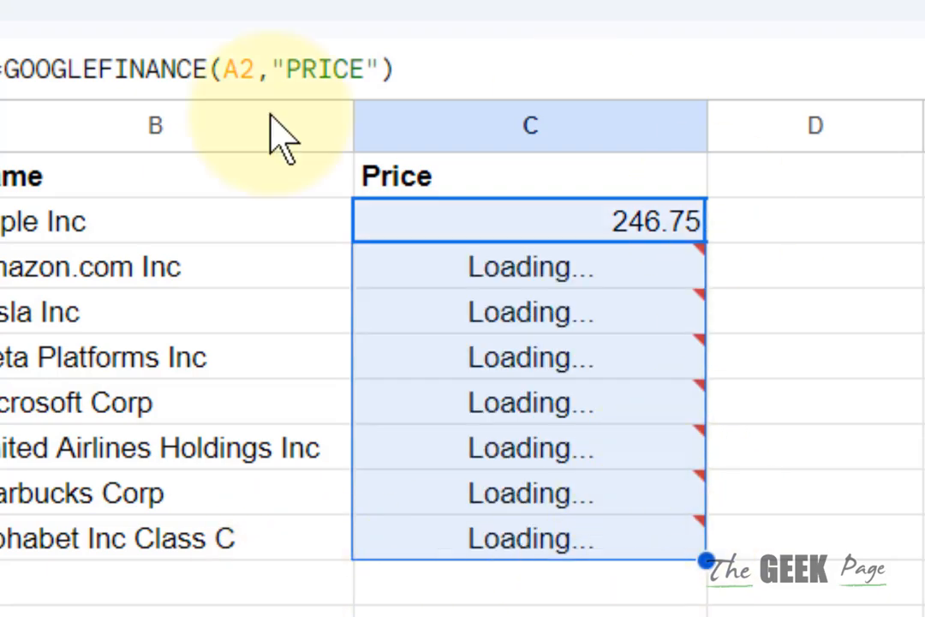
pyautogui.click(532, 609)
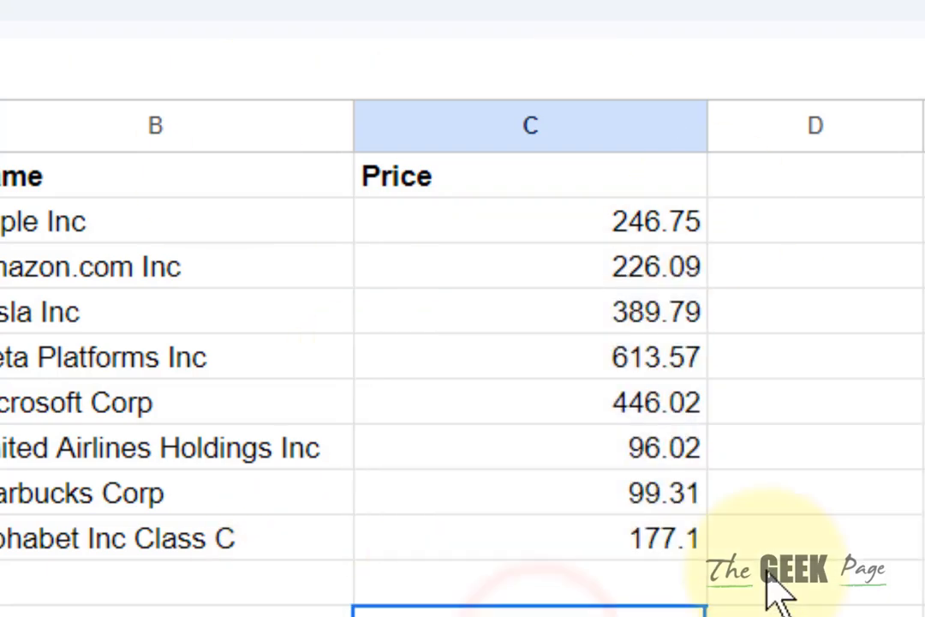
pyautogui.click(613, 497)
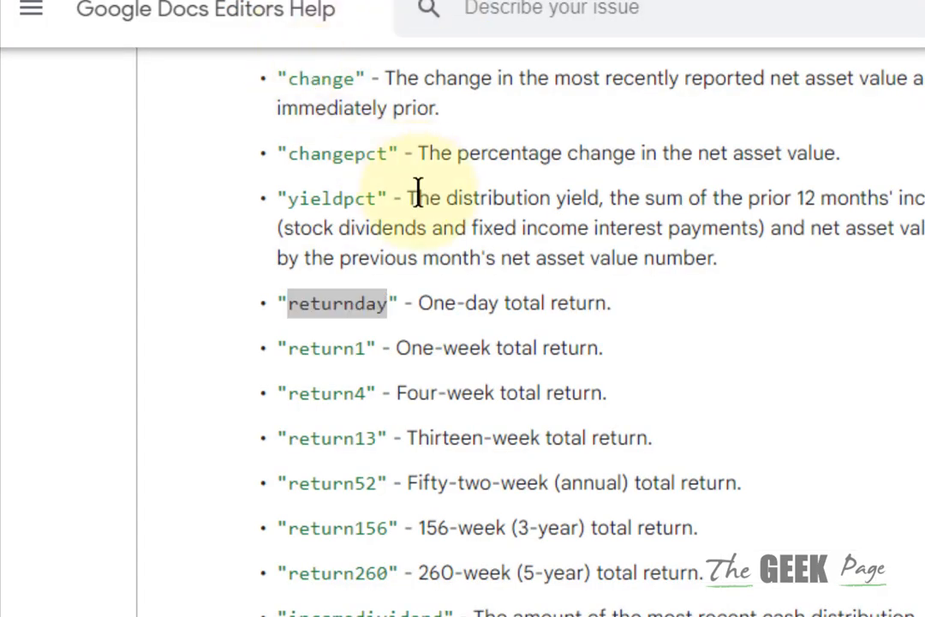
# Examine the real-time attributes listed in the GOOGLEFINANCE help article, from price through changepct.
pyautogui.scroll(9, 417, 197)
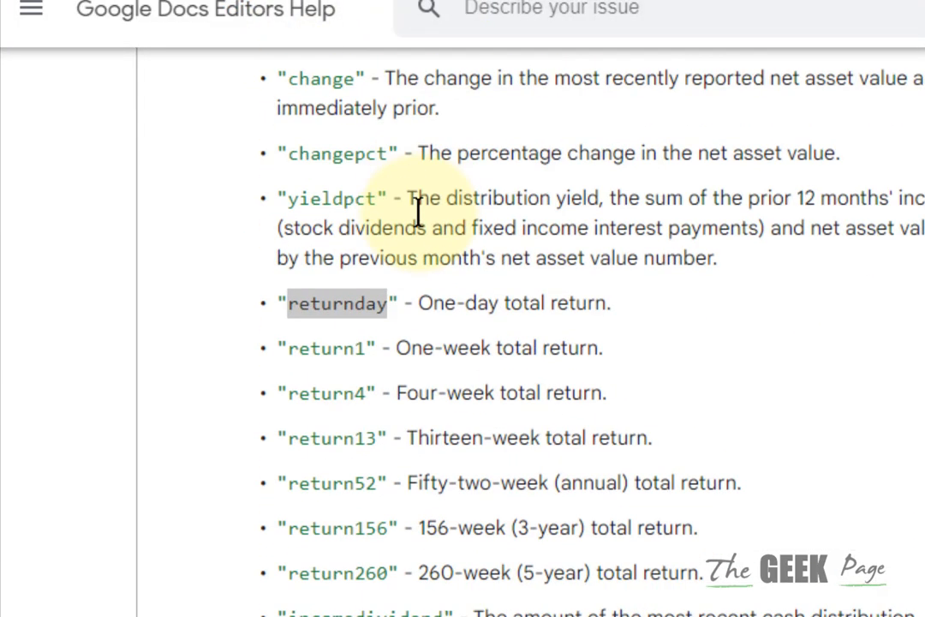
pyautogui.scroll(15, 420, 214)
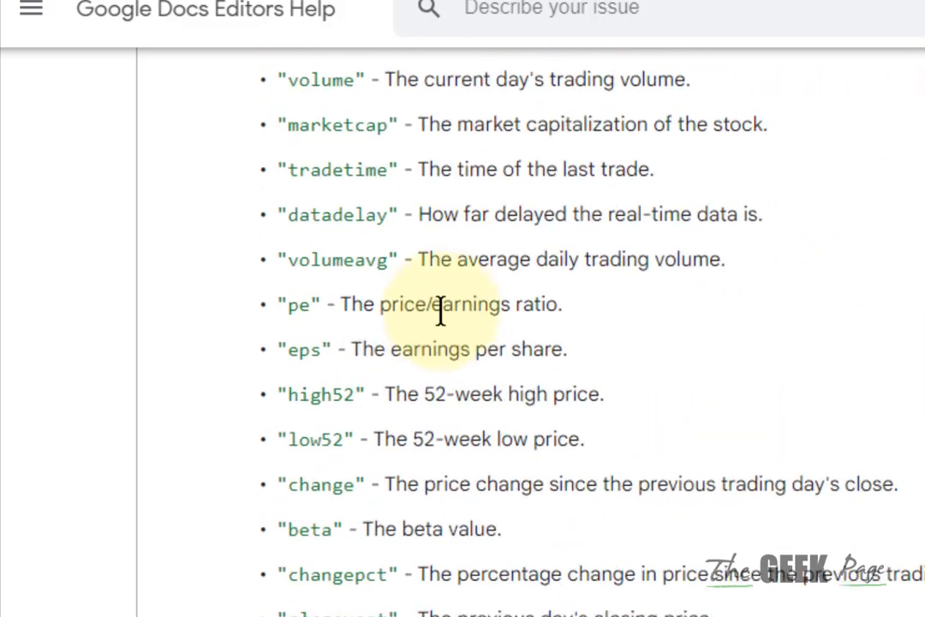
pyautogui.scroll(9, 439, 310)
pyautogui.scroll(-4, 433, 375)
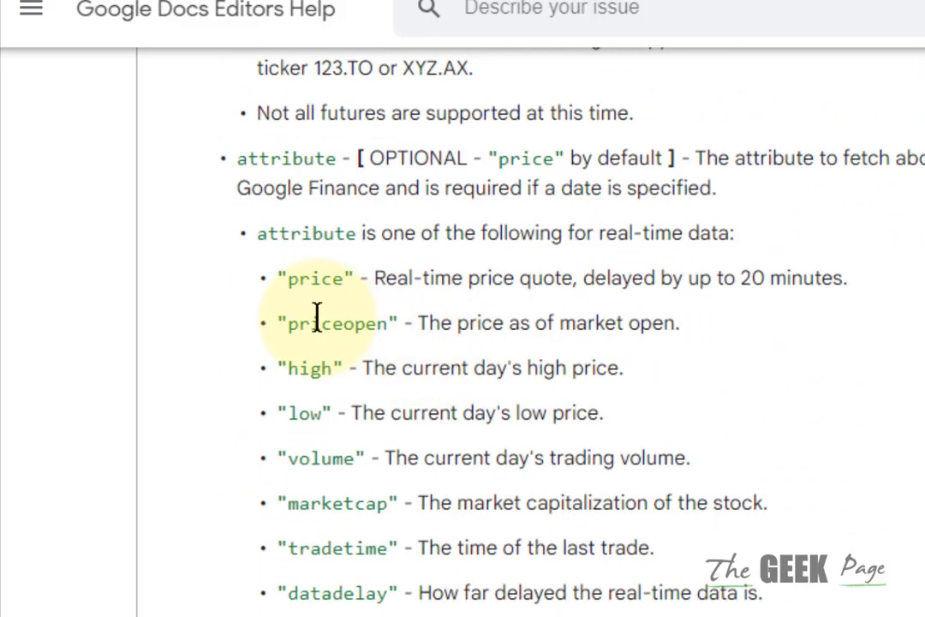
pyautogui.scroll(-3, 322, 328)
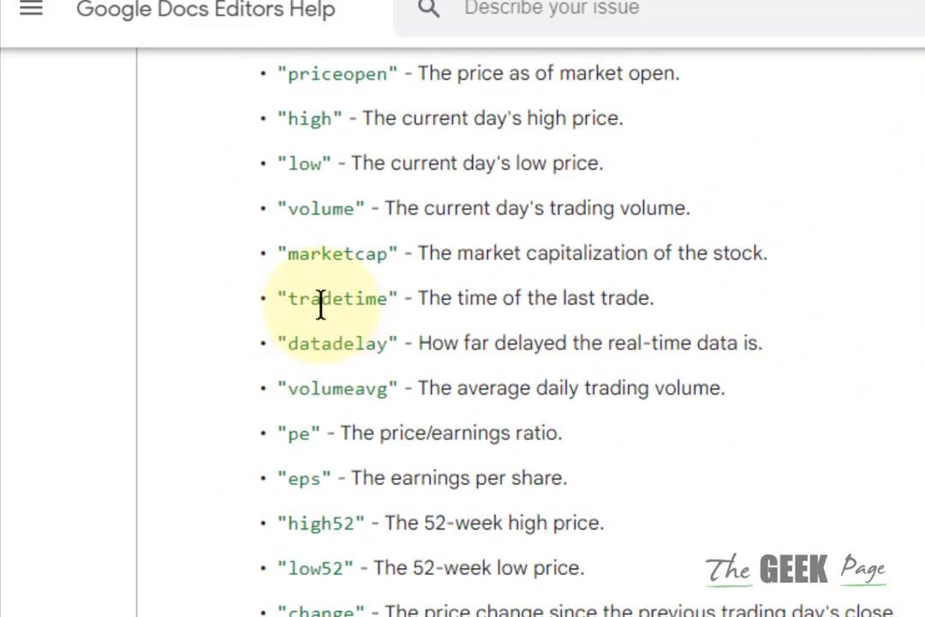
pyautogui.scroll(-2, 356, 309)
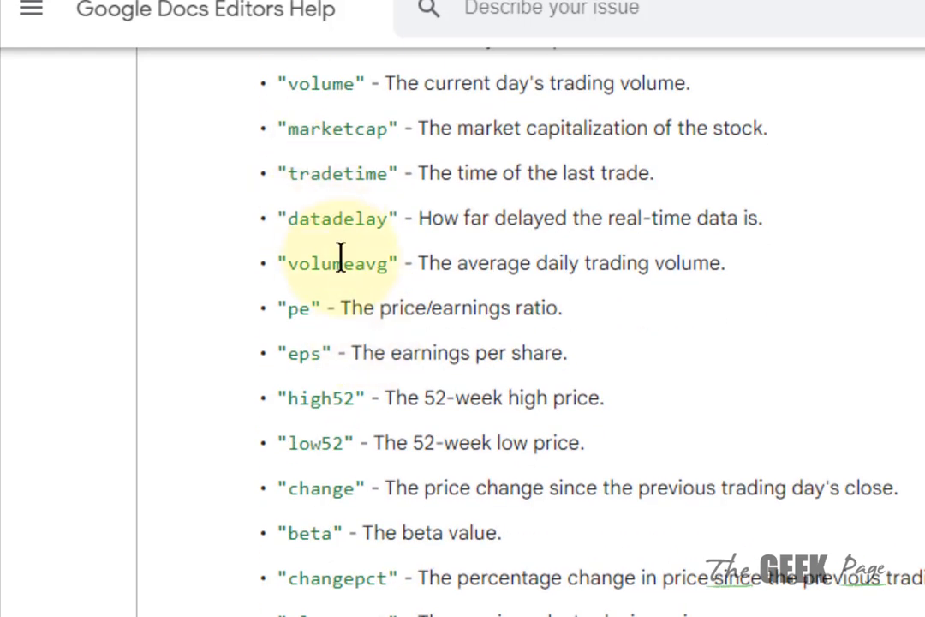
pyautogui.scroll(3, 377, 274)
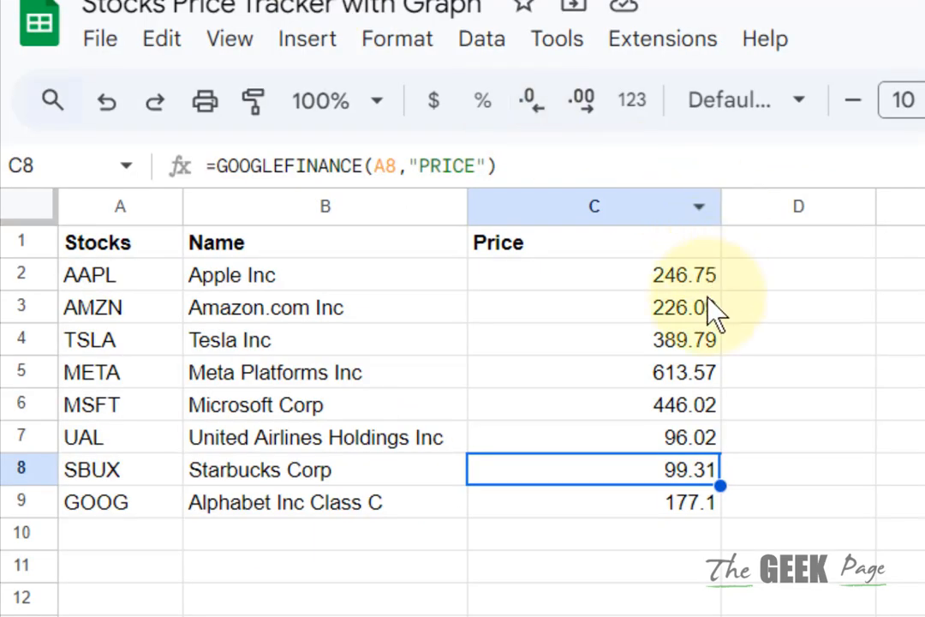
# Copy the GOOGLEFINANCE formula text from C2 into cell D2, keeping the reference to A2.
pyautogui.doubleClick(636, 275)
pyautogui.tripleClick(625, 278)
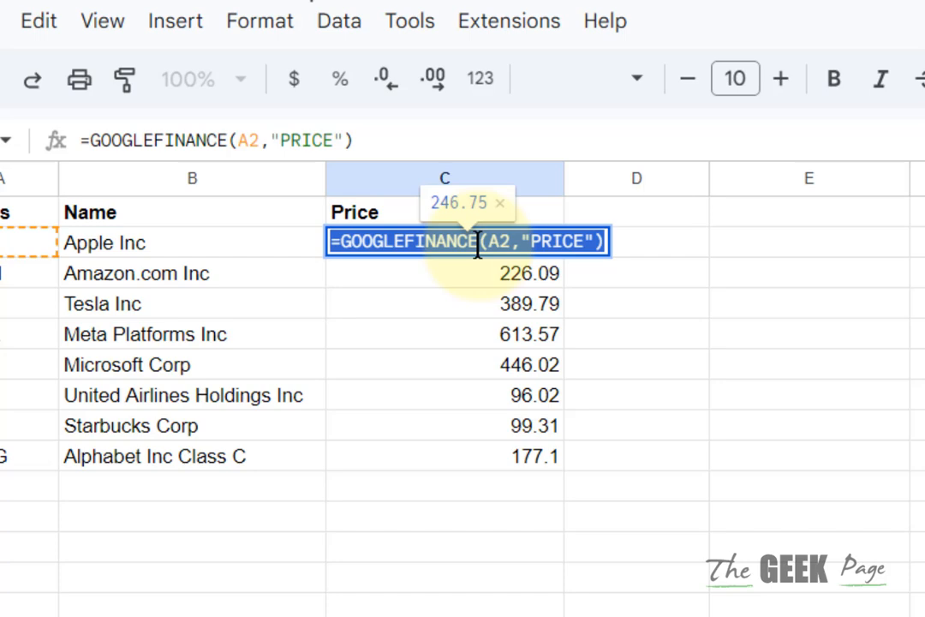
pyautogui.rightClick(477, 246)
pyautogui.click(599, 393)
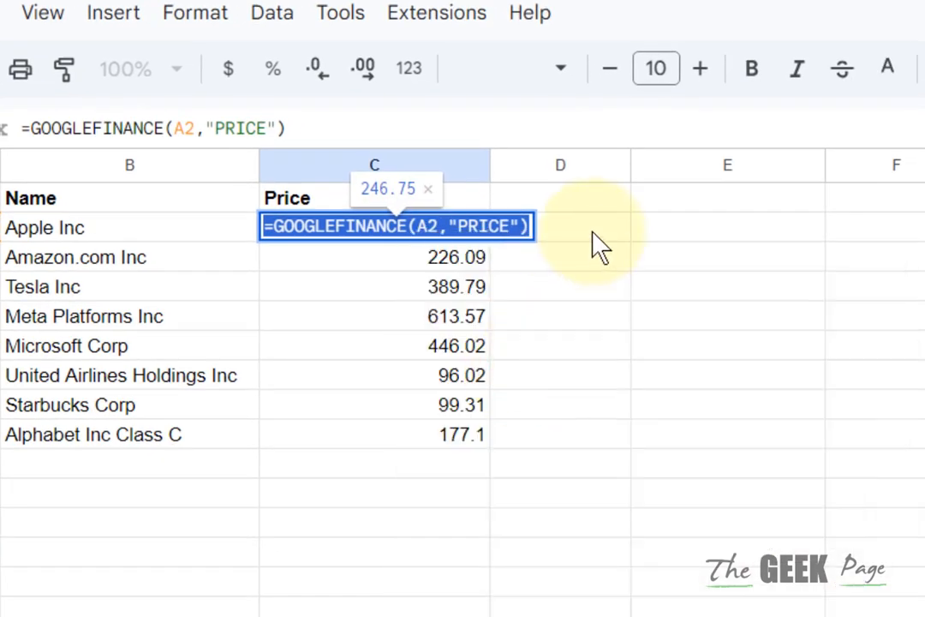
pyautogui.doubleClick(671, 247)
pyautogui.rightClick(568, 229)
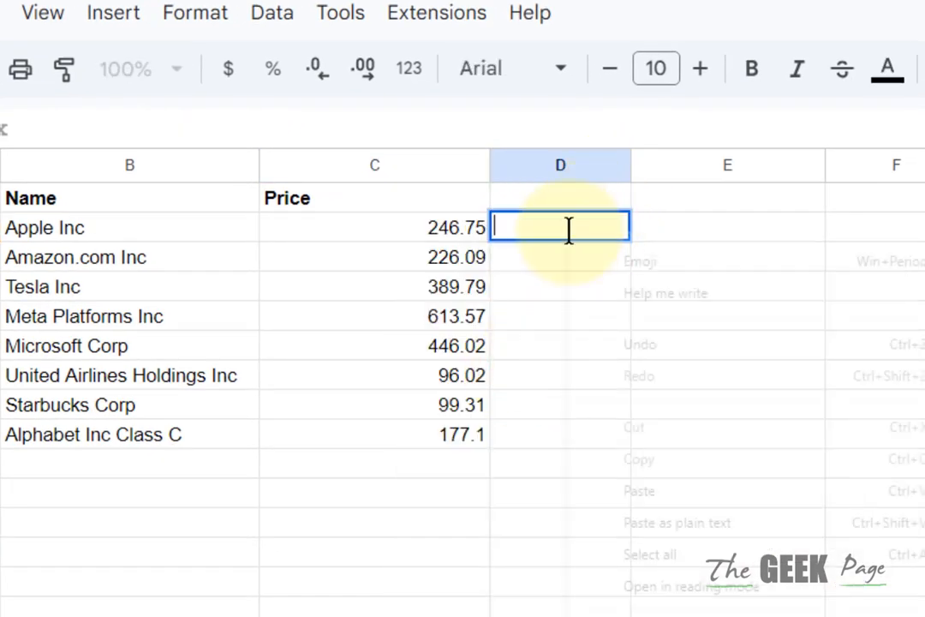
pyautogui.click(642, 493)
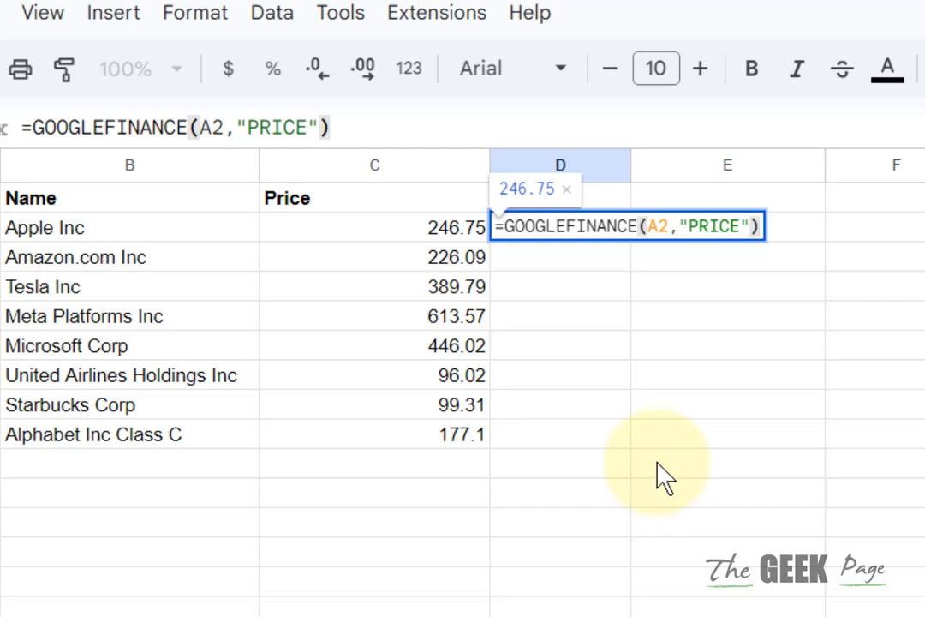
# Replace the PRICE attribute in D2's formula with MARKETCAP and commit the formula.
pyautogui.doubleClick(706, 224)
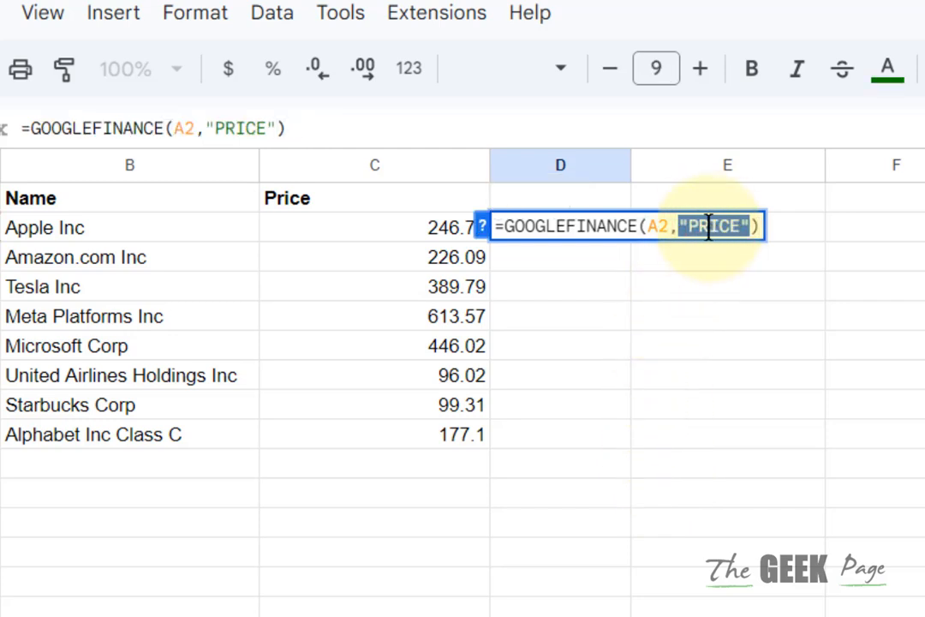
pyautogui.moveTo(689, 227); pyautogui.dragTo(738, 232)
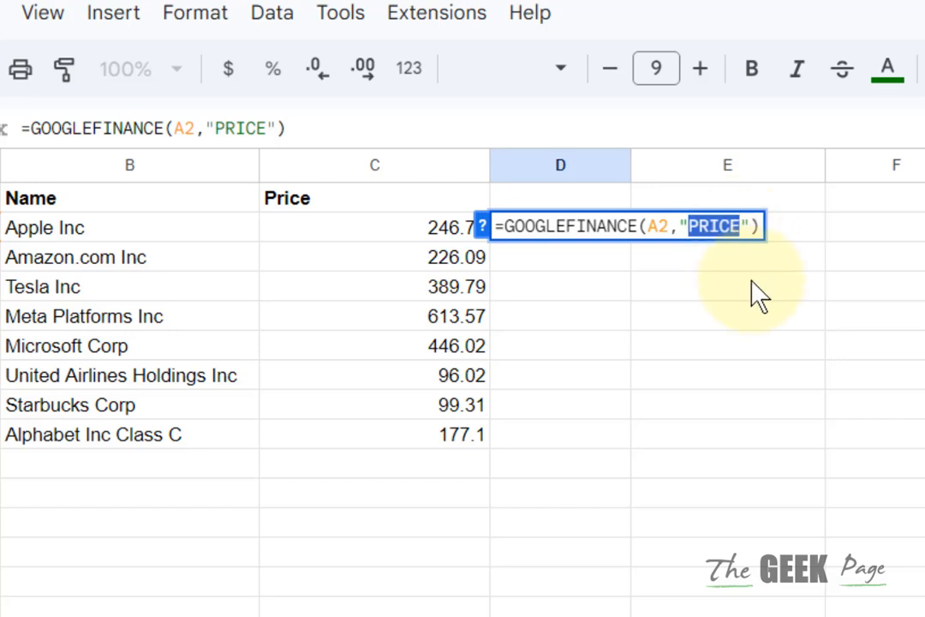
pyautogui.write('MARKETCA')
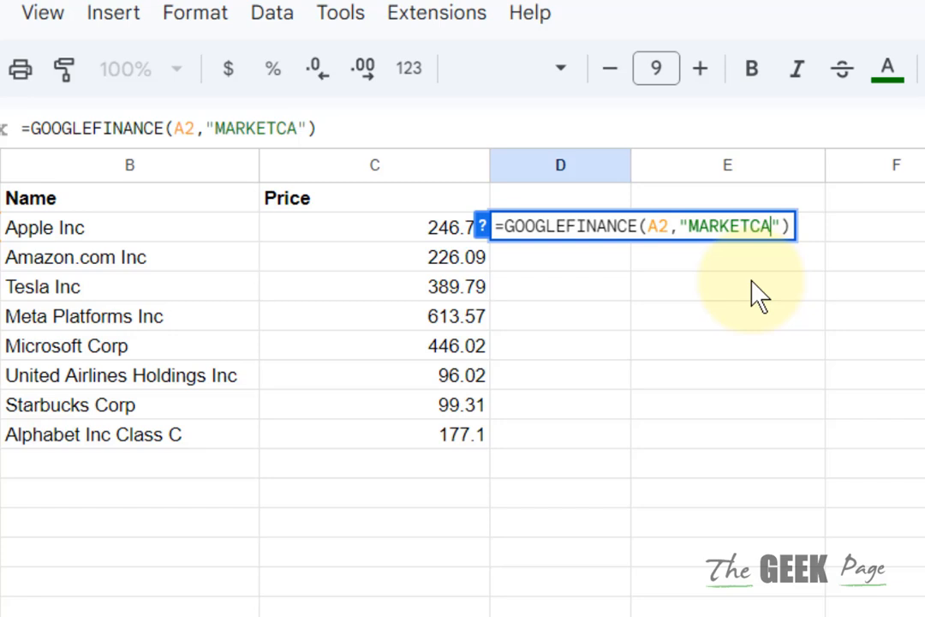
pyautogui.write('P')
pyautogui.press('Return')
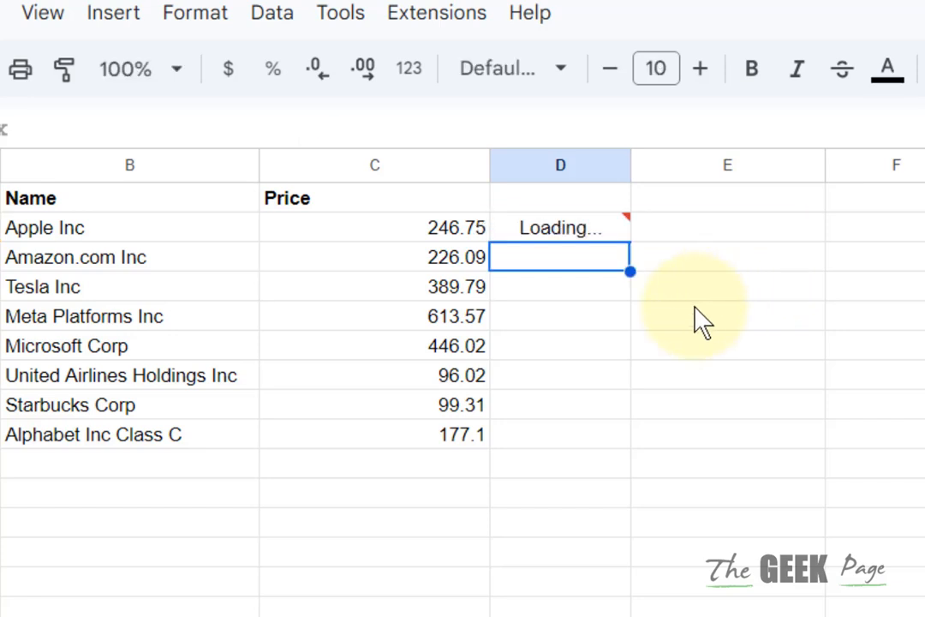
# Widen column D and fill the MARKETCAP formula from D2 down through D9.
pyautogui.click(601, 230)
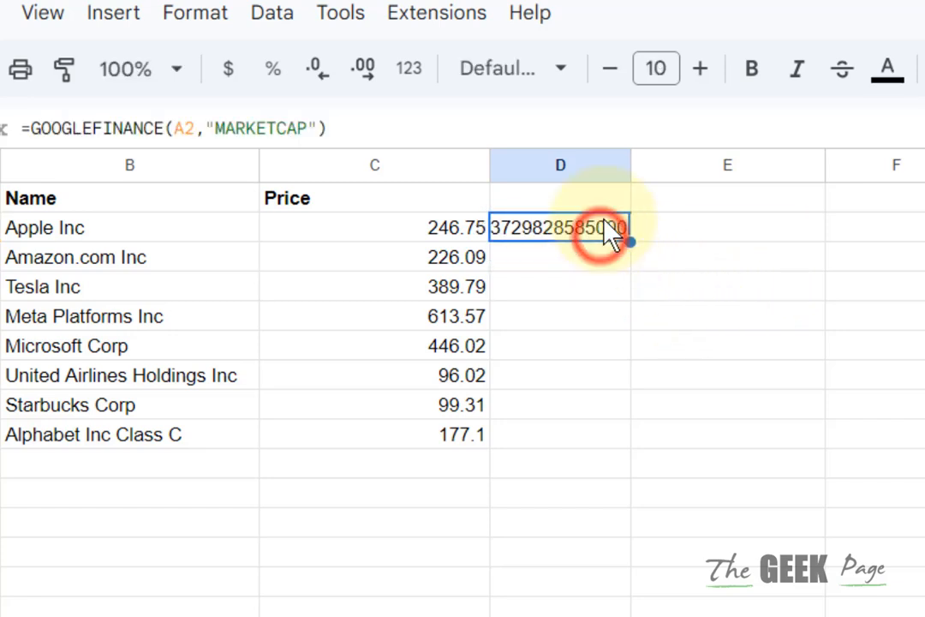
pyautogui.moveTo(632, 168); pyautogui.dragTo(694, 172)
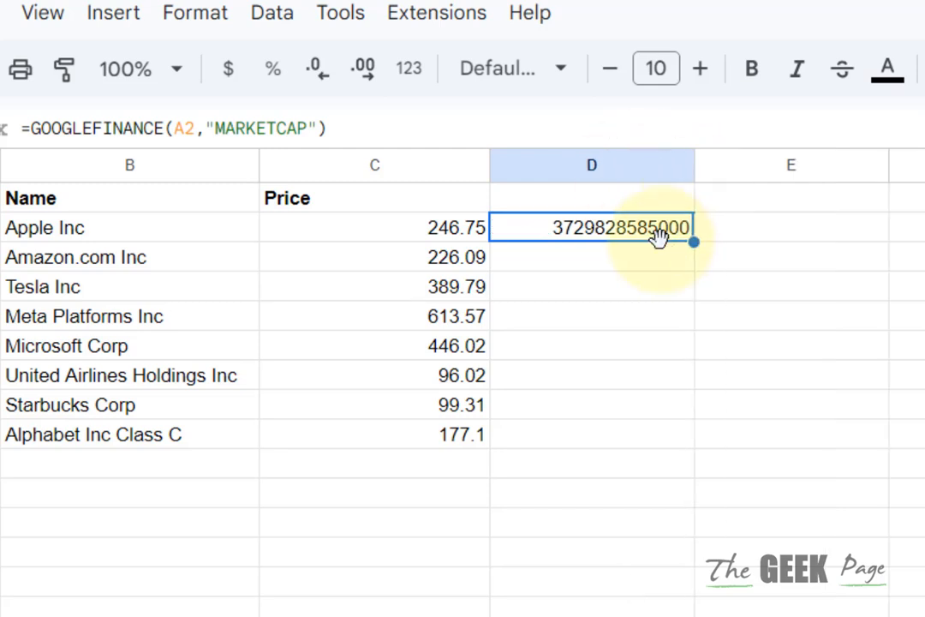
pyautogui.moveTo(694, 242); pyautogui.dragTo(694, 432)
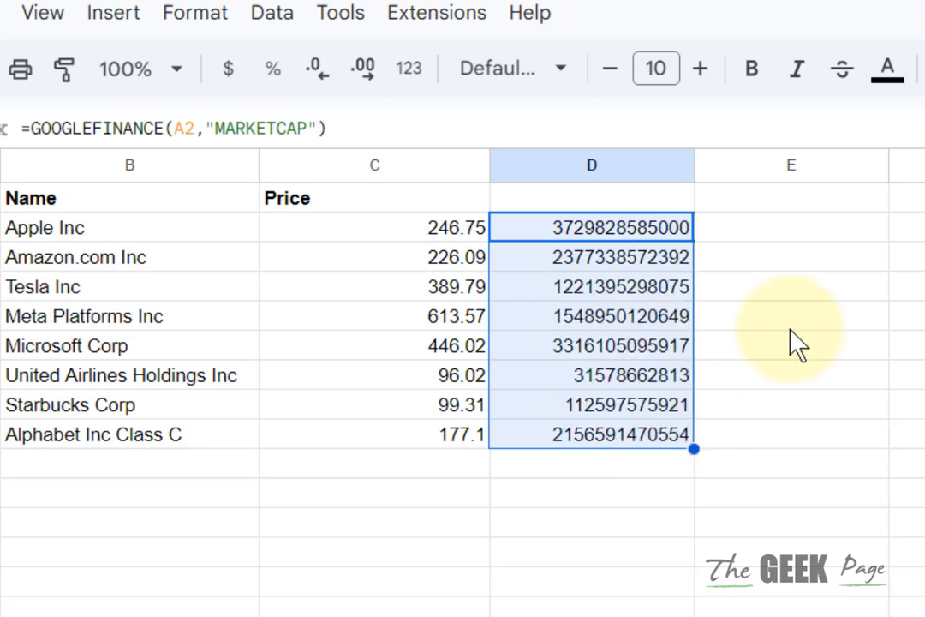
# Undo the market cap fill, the widening of column D and the formula entry in D2.
pyautogui.hotkey('ctrl', 'z')
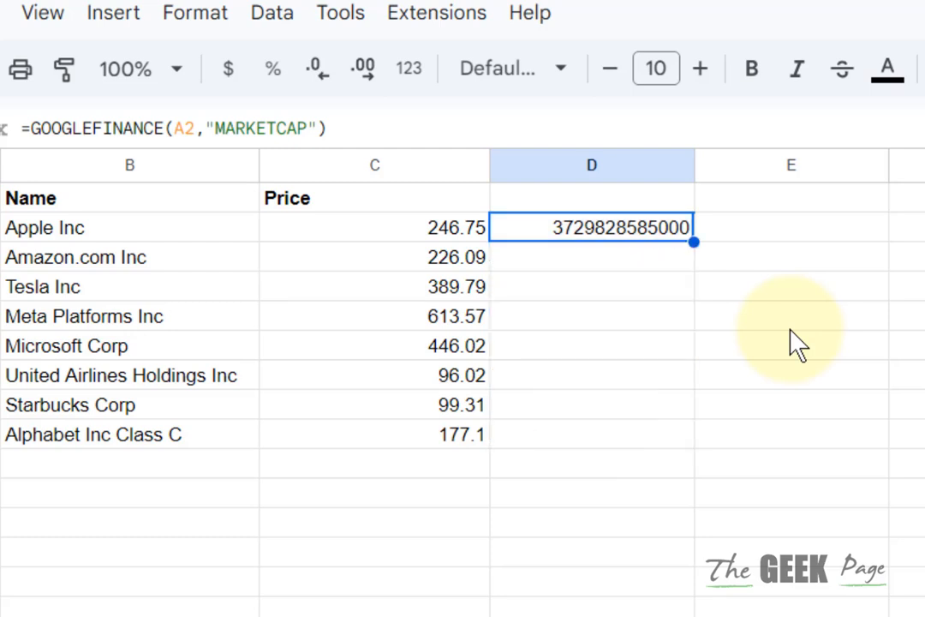
pyautogui.hotkey('ctrl', 'z')
pyautogui.hotkey('ctrl', 'z')
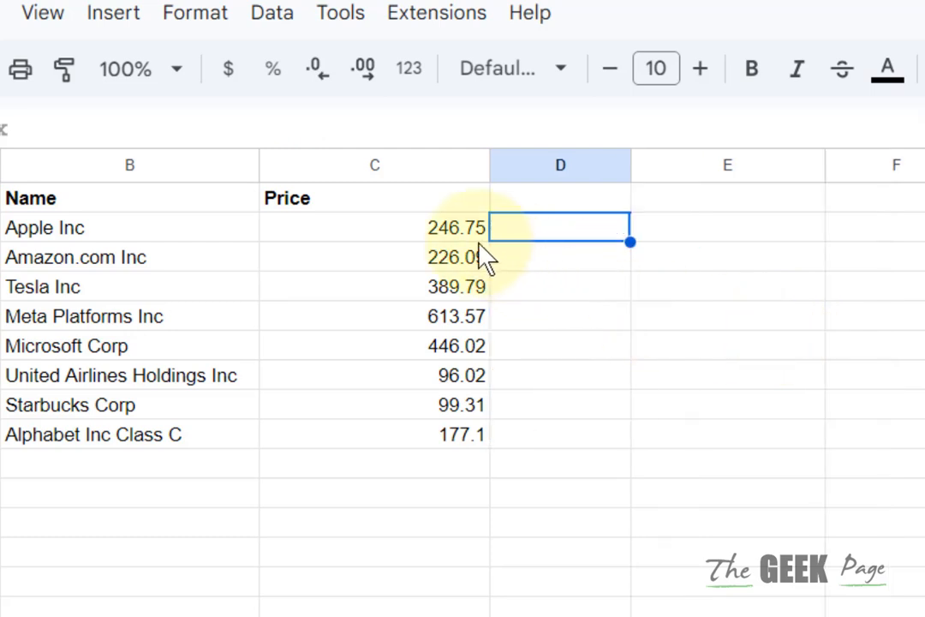
# Find the changepct attribute in the GOOGLEFINANCE help article and highlight its description.
pyautogui.click(454, 237)
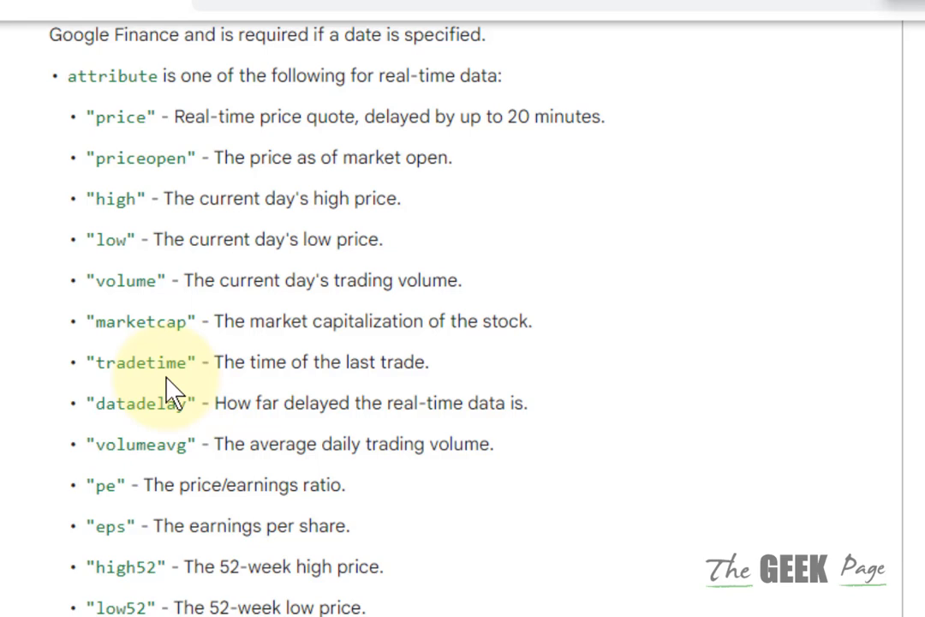
pyautogui.write('changepc')
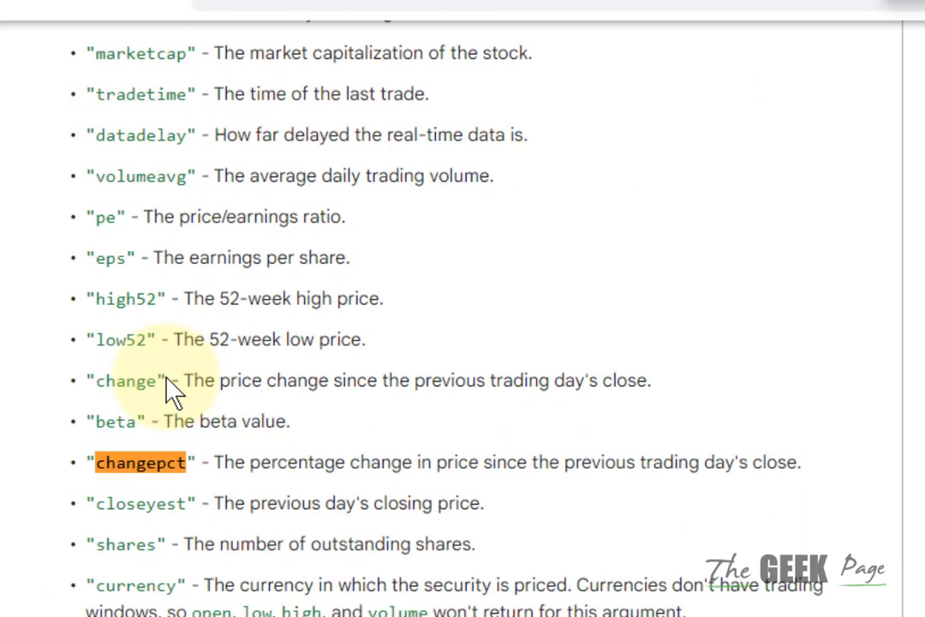
pyautogui.moveTo(209, 463); pyautogui.dragTo(801, 463)
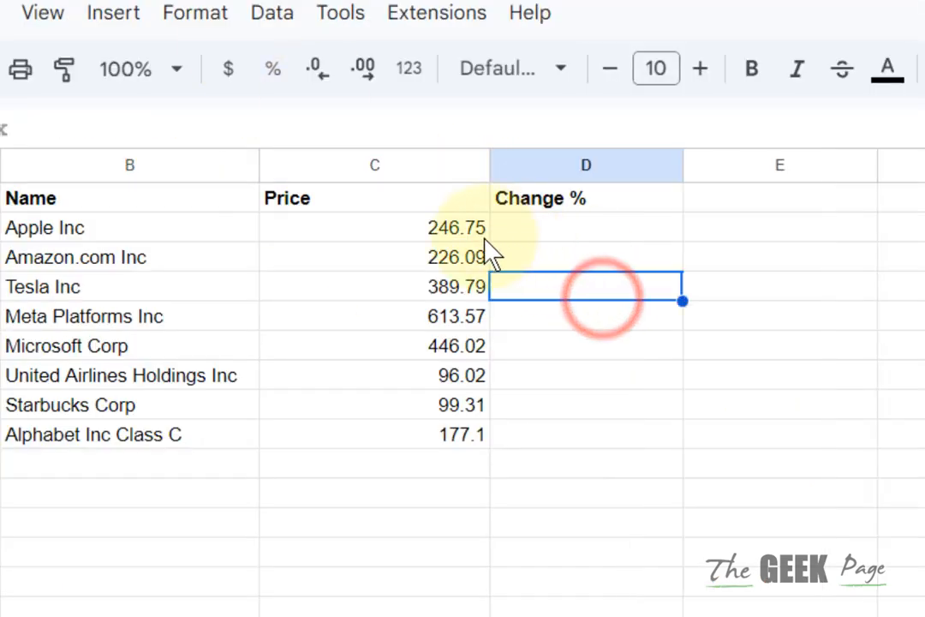
# Copy the price formula text from C2 into D2 under the Change % header, keeping the reference to A2.
pyautogui.click(386, 227)
pyautogui.doubleClick(386, 228)
pyautogui.doubleClick(392, 230)
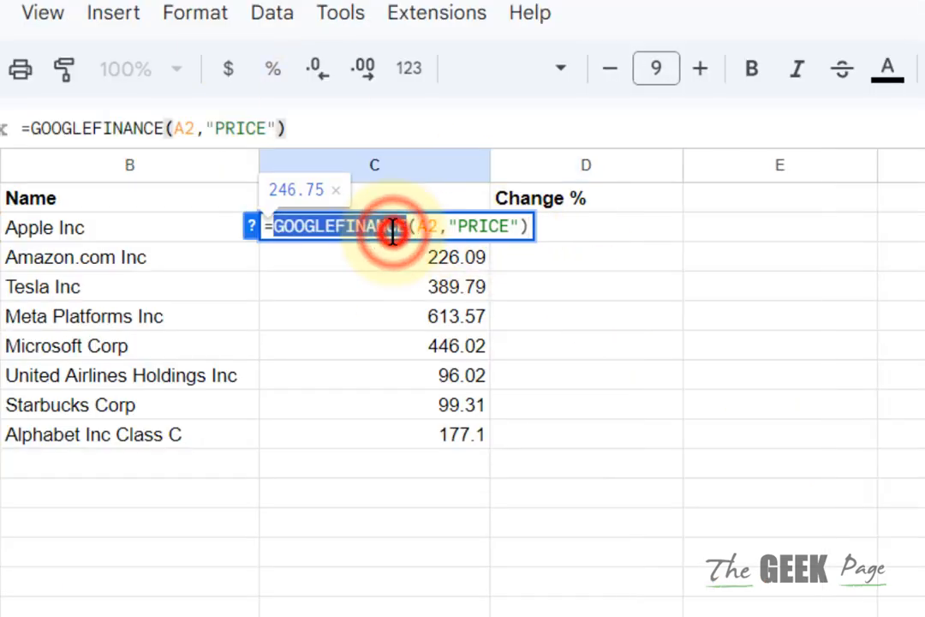
pyautogui.tripleClick(392, 231)
pyautogui.rightClick(392, 233)
pyautogui.click(433, 377)
pyautogui.click(577, 235)
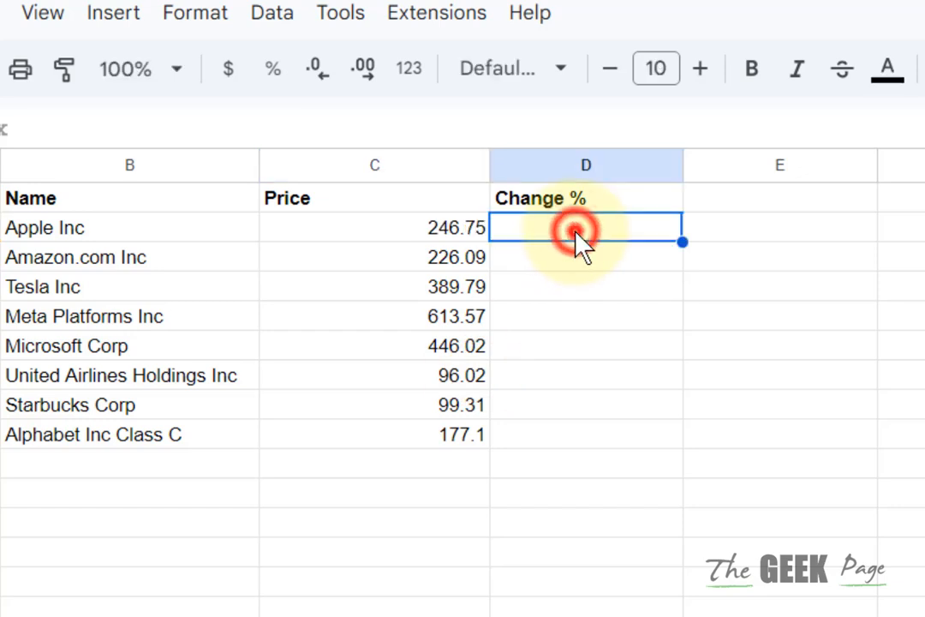
pyautogui.doubleClick(576, 233)
pyautogui.rightClick(575, 233)
pyautogui.click(642, 488)
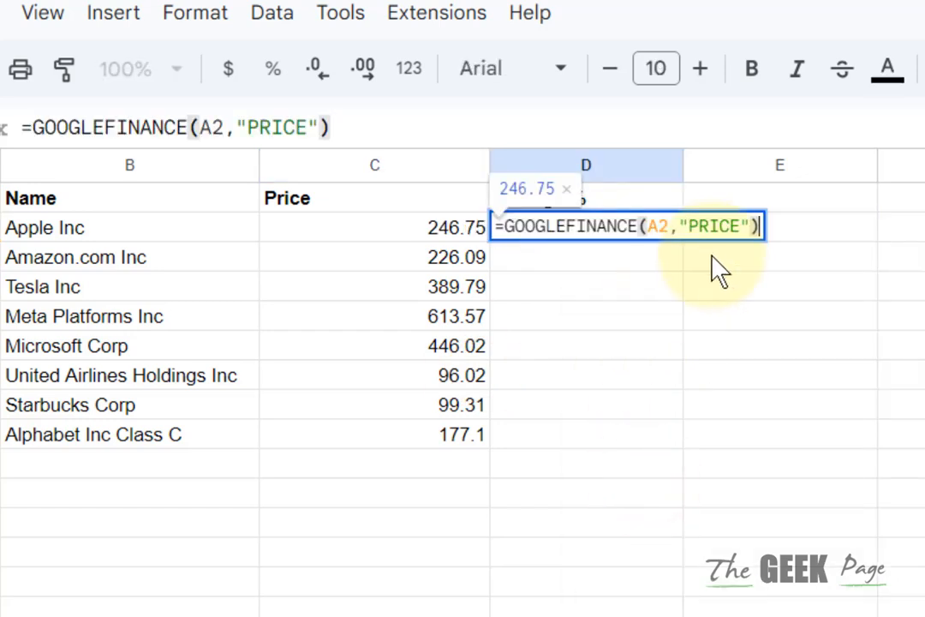
# Change the attribute in D2's formula to CHANGEPCT so it reads =GOOGLEFINANCE(A2,"CHANGEPCT").
pyautogui.moveTo(690, 226); pyautogui.dragTo(736, 227)
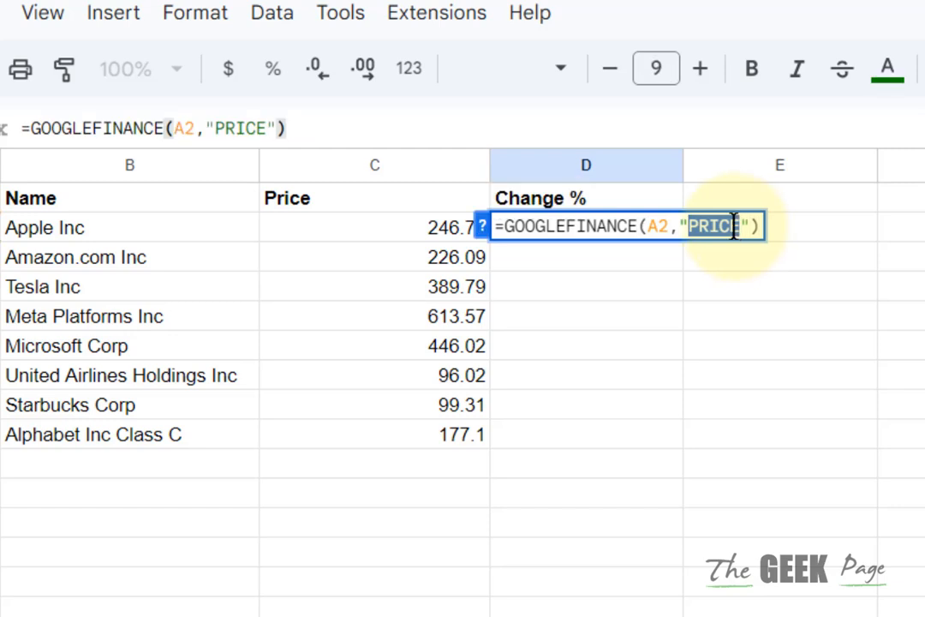
pyautogui.write('CHANGEPC')
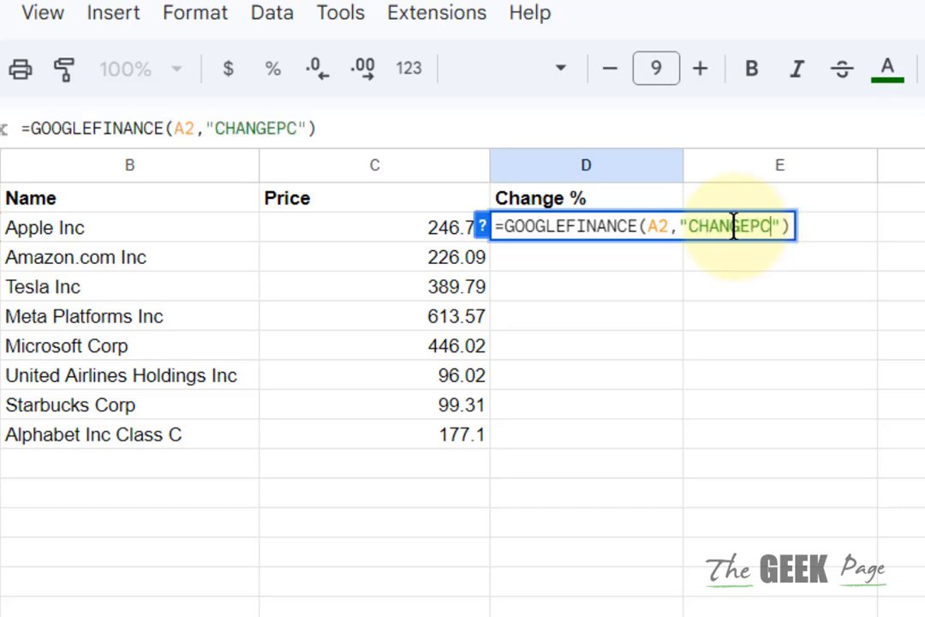
pyautogui.write('T')
pyautogui.press('Return')
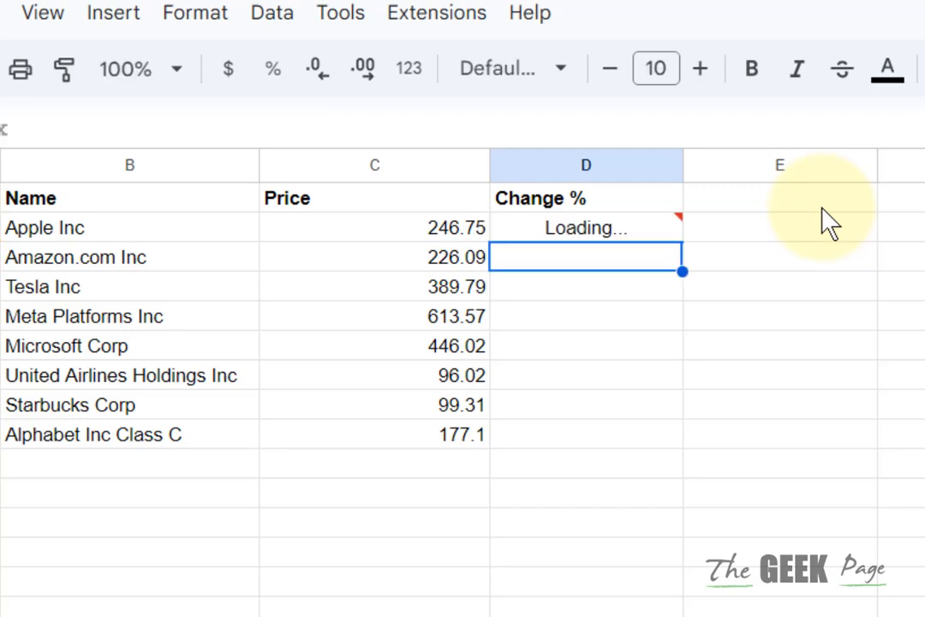
# Fill the CHANGEPCT formula from D2 down through D9 and narrow column D to suit the short values.
pyautogui.click(661, 228)
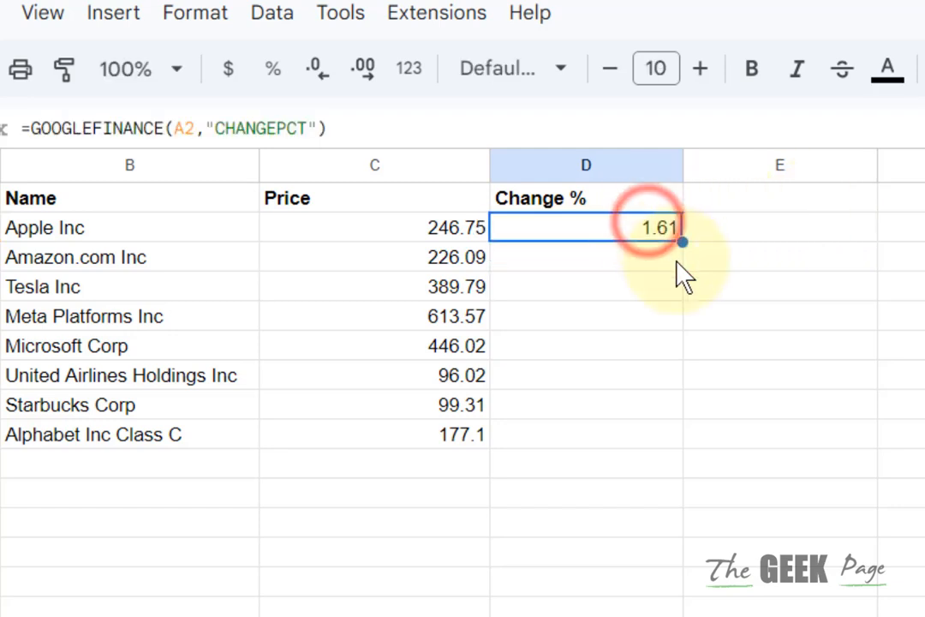
pyautogui.moveTo(681, 241); pyautogui.dragTo(681, 435)
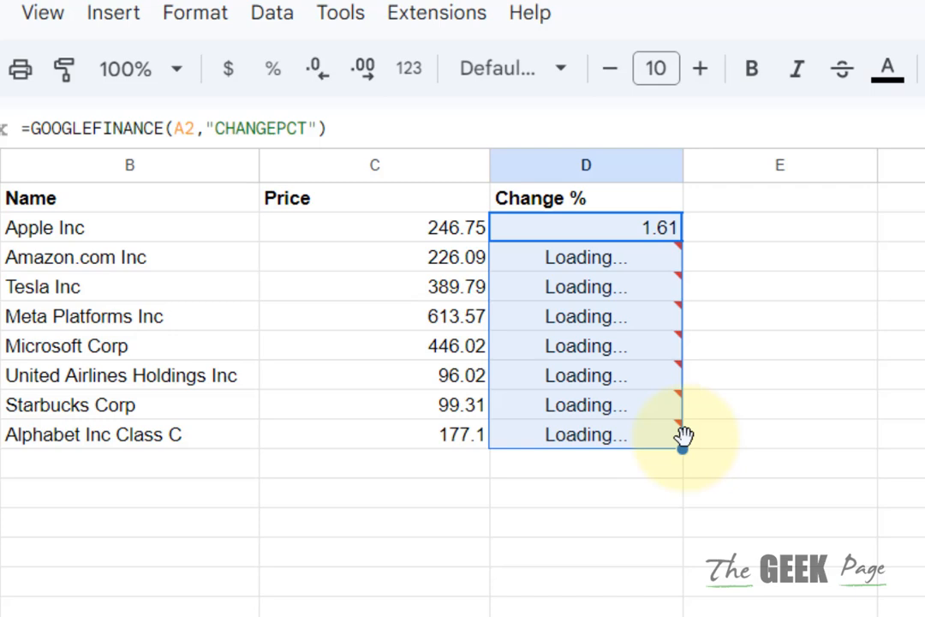
pyautogui.click(717, 288)
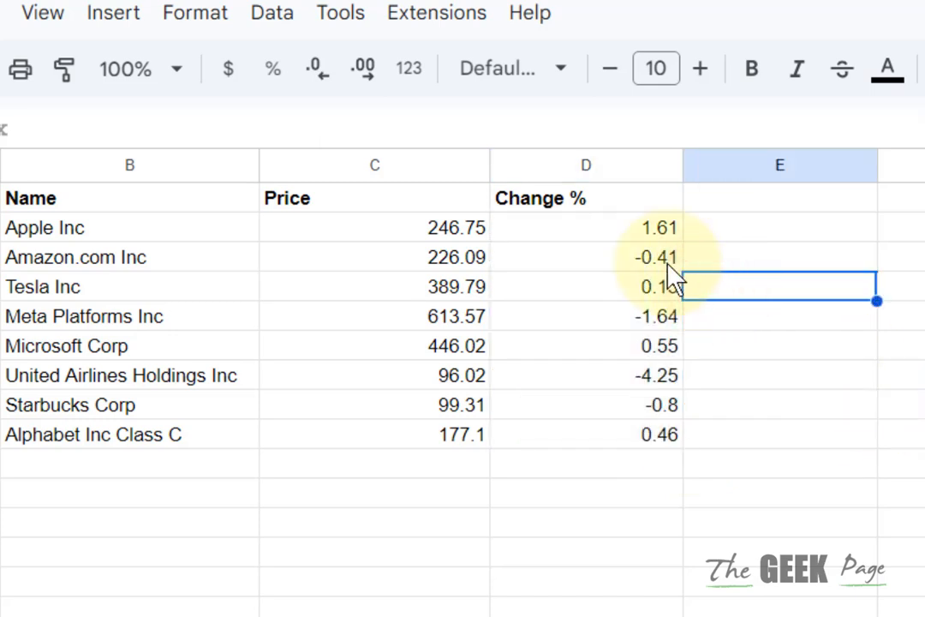
pyautogui.click(604, 234)
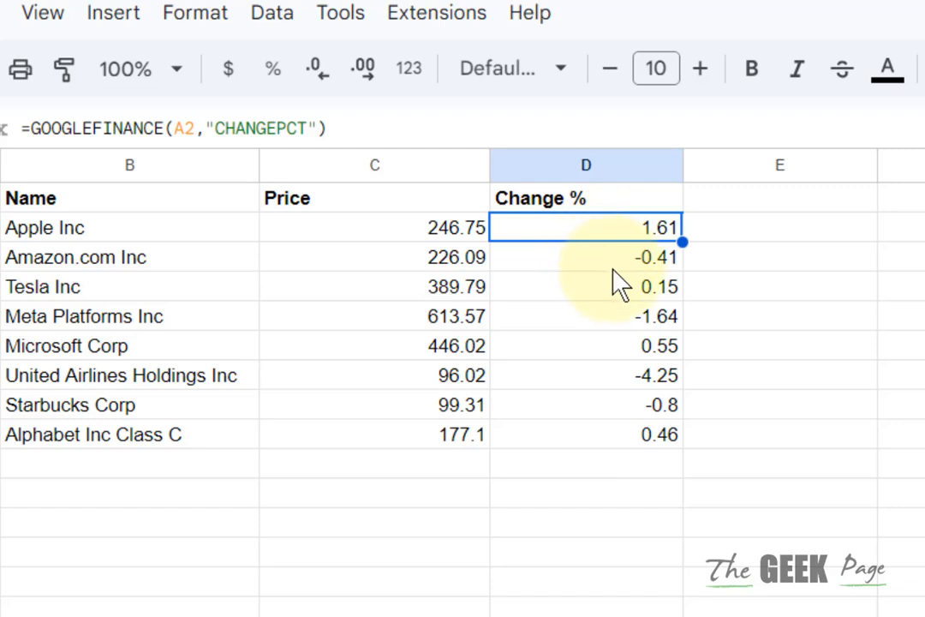
pyautogui.moveTo(682, 167); pyautogui.dragTo(613, 182)
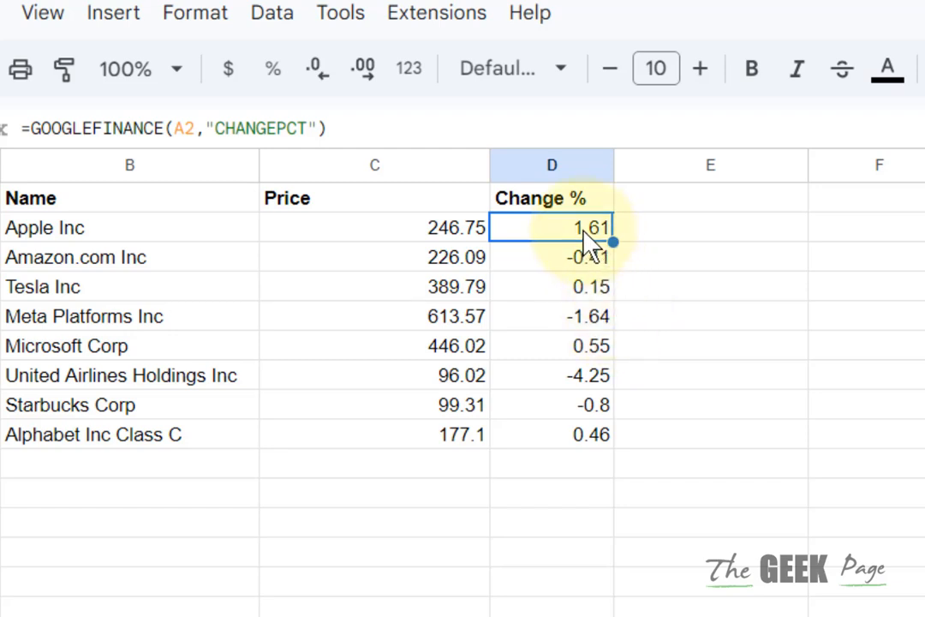
# Add a conditional format rule to D2:D9 that applies the default green style to values greater than or equal to 0.
pyautogui.moveTo(583, 235); pyautogui.dragTo(584, 454)
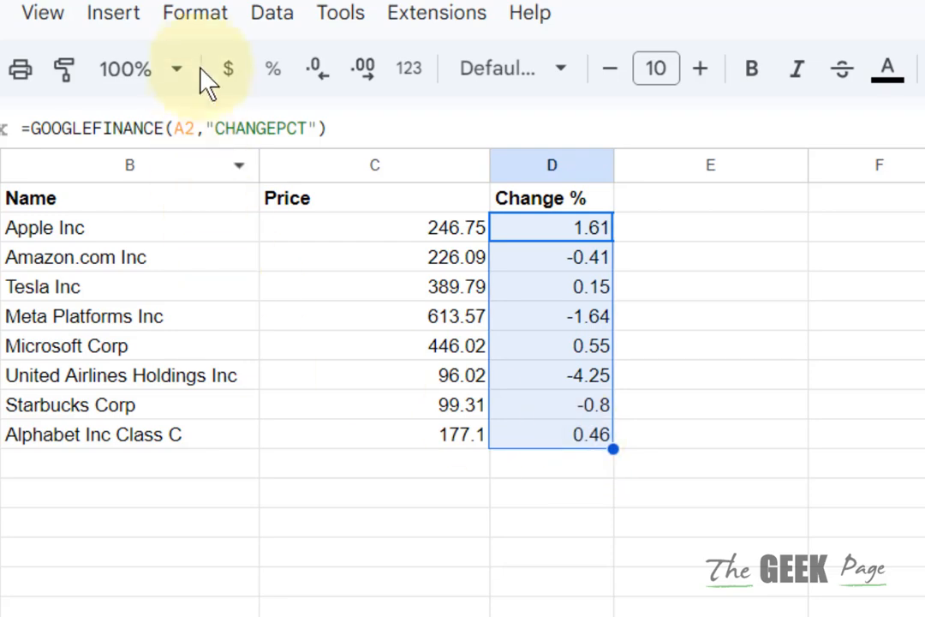
pyautogui.click(210, 33)
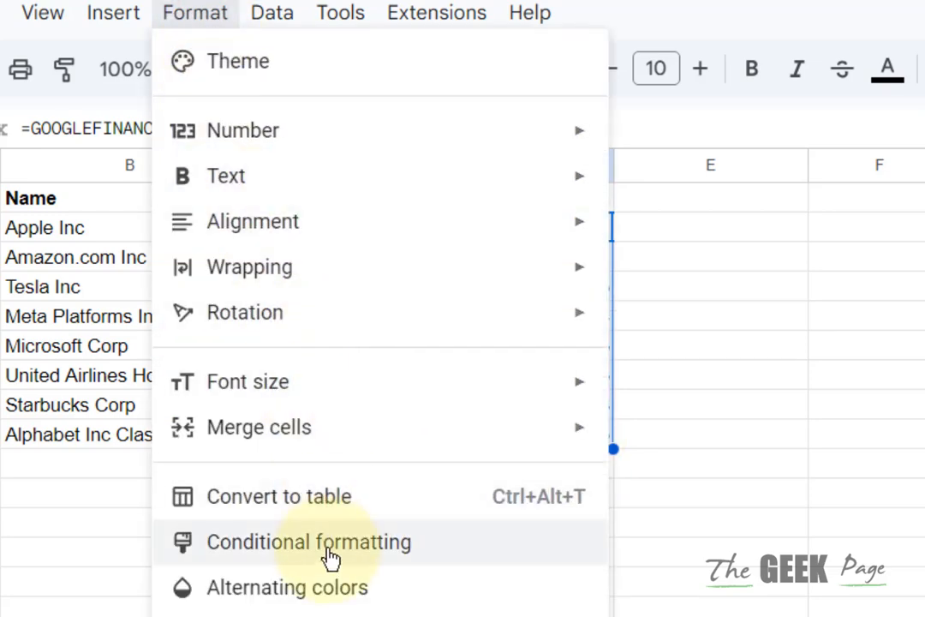
pyautogui.click(288, 557)
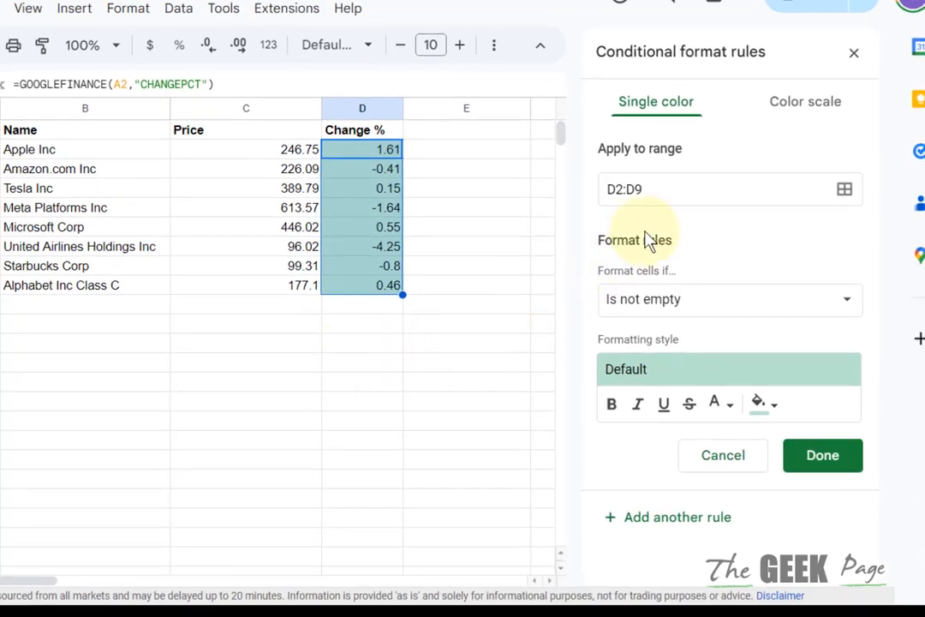
pyautogui.click(681, 301)
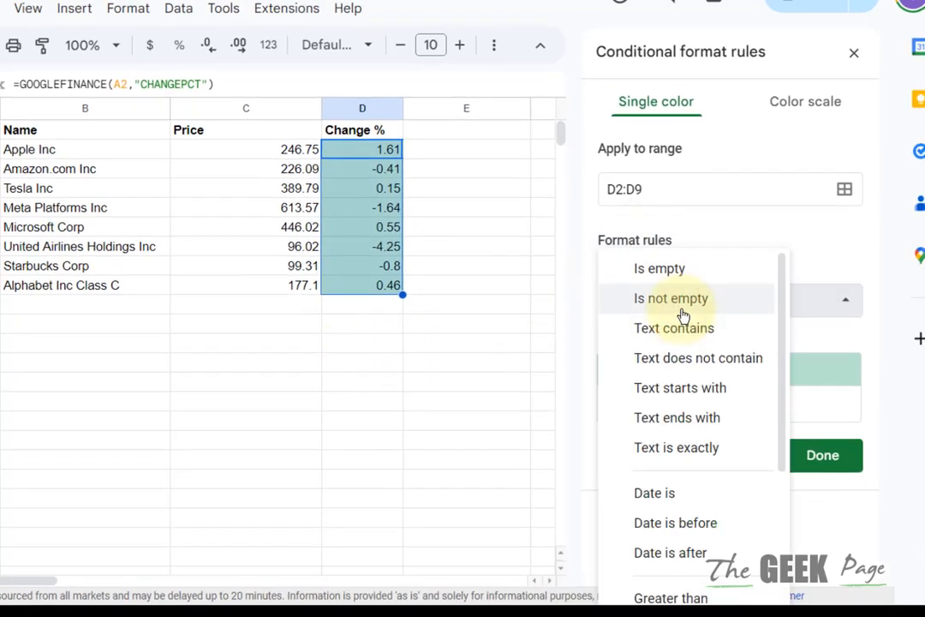
pyautogui.scroll(-3, 679, 427)
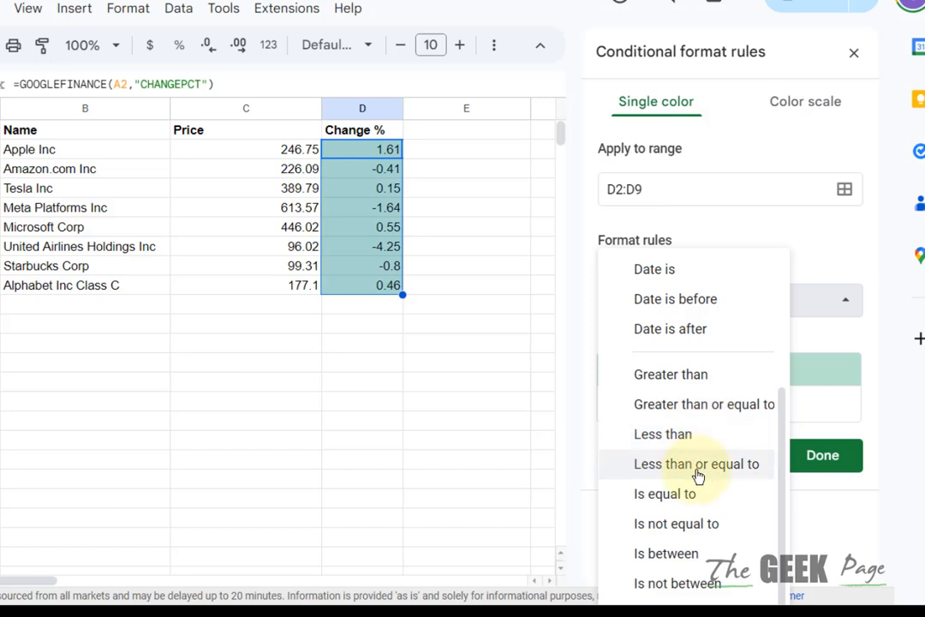
pyautogui.scroll(-1, 689, 480)
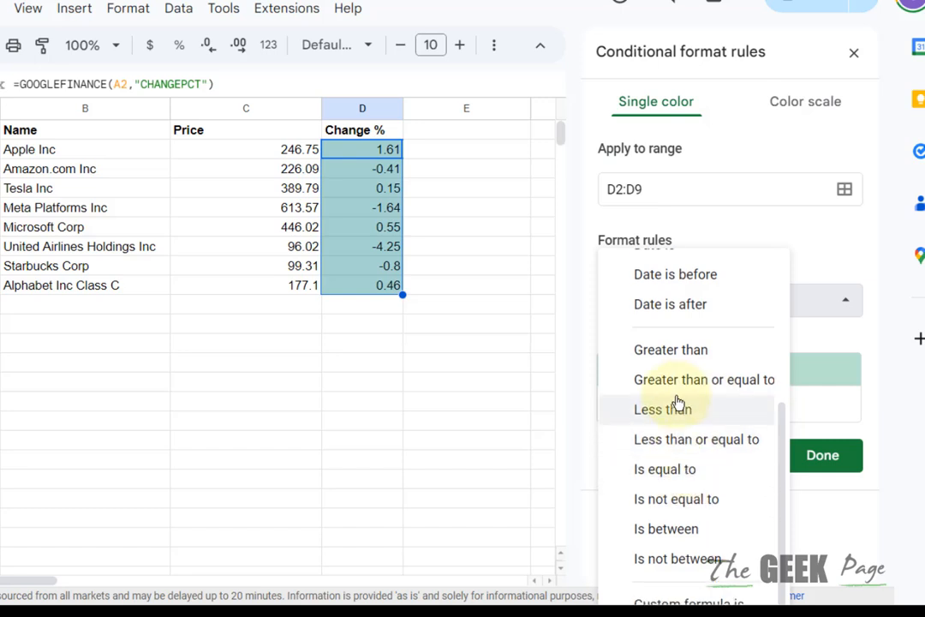
pyautogui.click(656, 382)
pyautogui.click(652, 342)
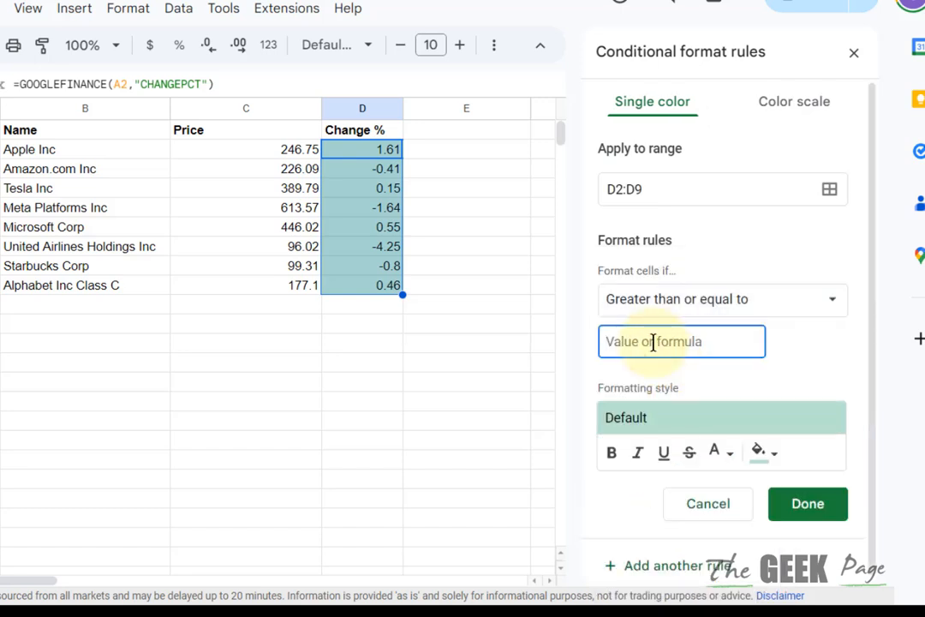
pyautogui.write('0')
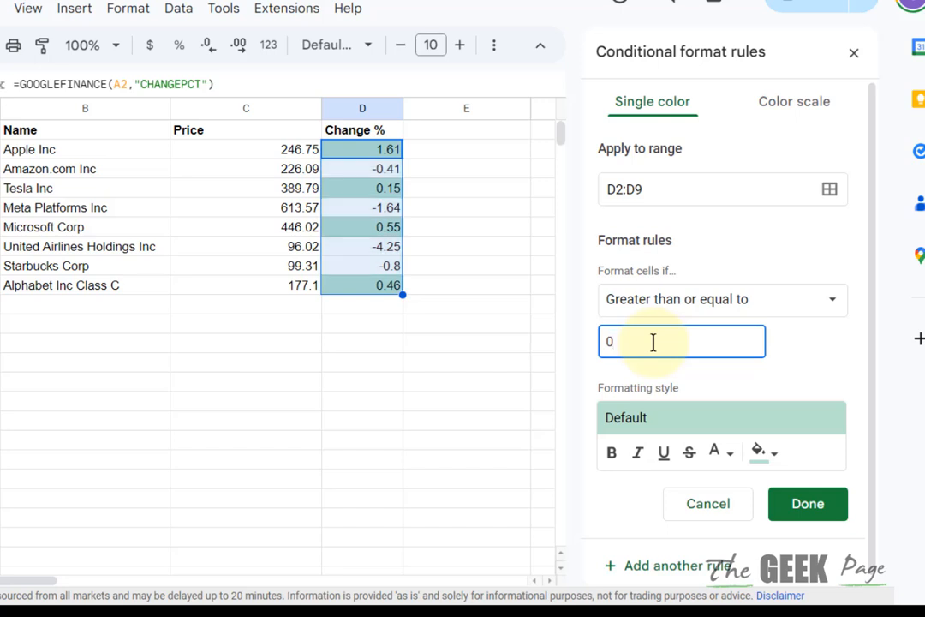
pyautogui.click(807, 505)
pyautogui.click(392, 400)
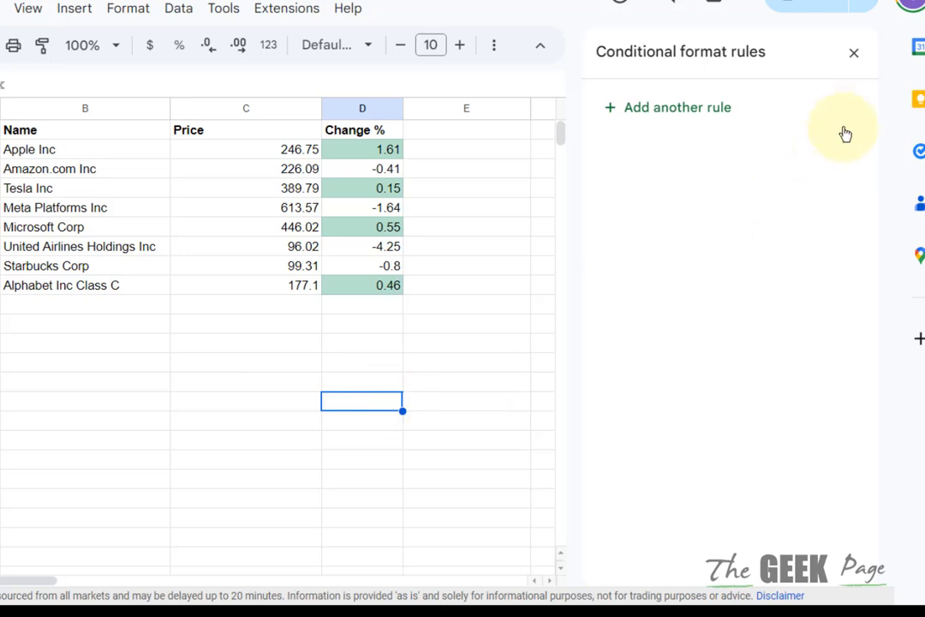
# Add another conditional format rule to all of column D (D1:D995) for values less than 0.
pyautogui.click(368, 134)
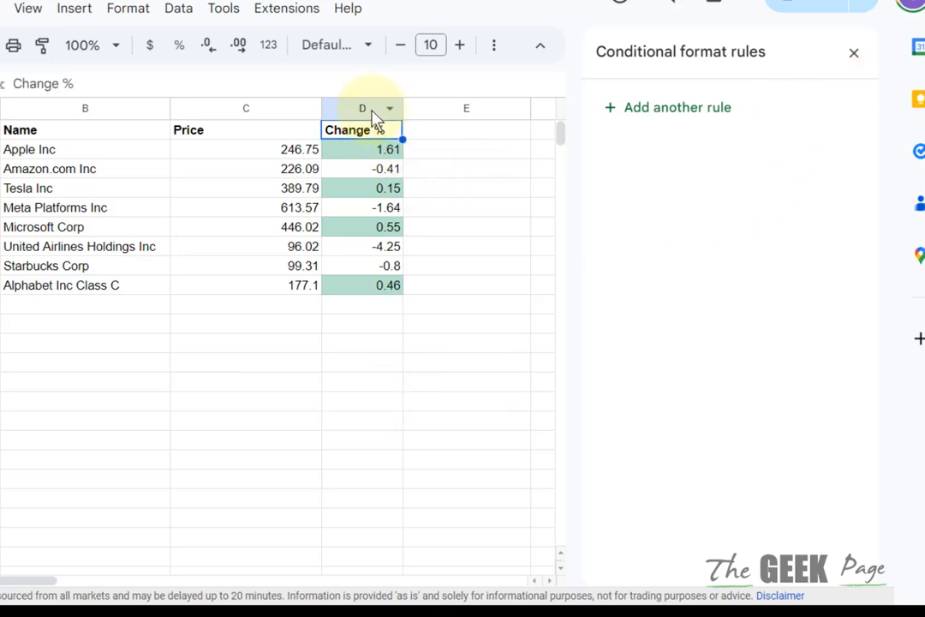
pyautogui.click(368, 108)
pyautogui.click(698, 180)
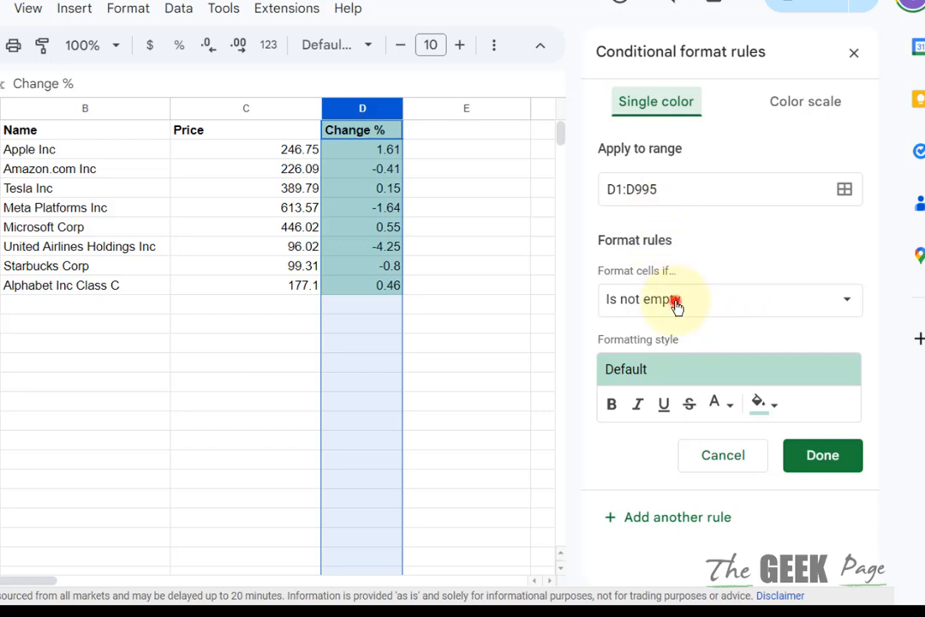
pyautogui.click(675, 304)
pyautogui.scroll(-3, 685, 495)
pyautogui.scroll(-1, 690, 510)
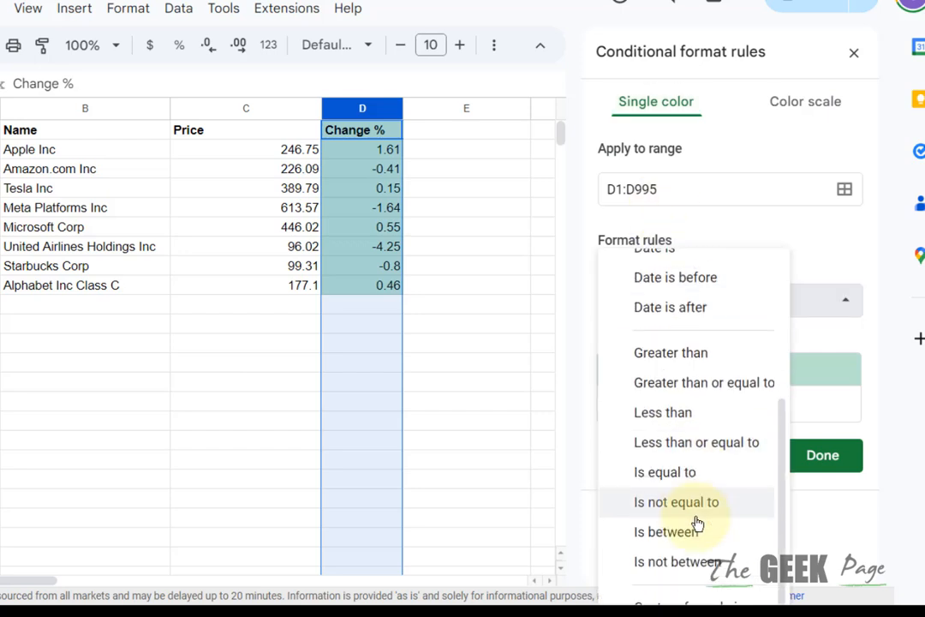
pyautogui.click(666, 410)
pyautogui.click(668, 347)
pyautogui.write('0')
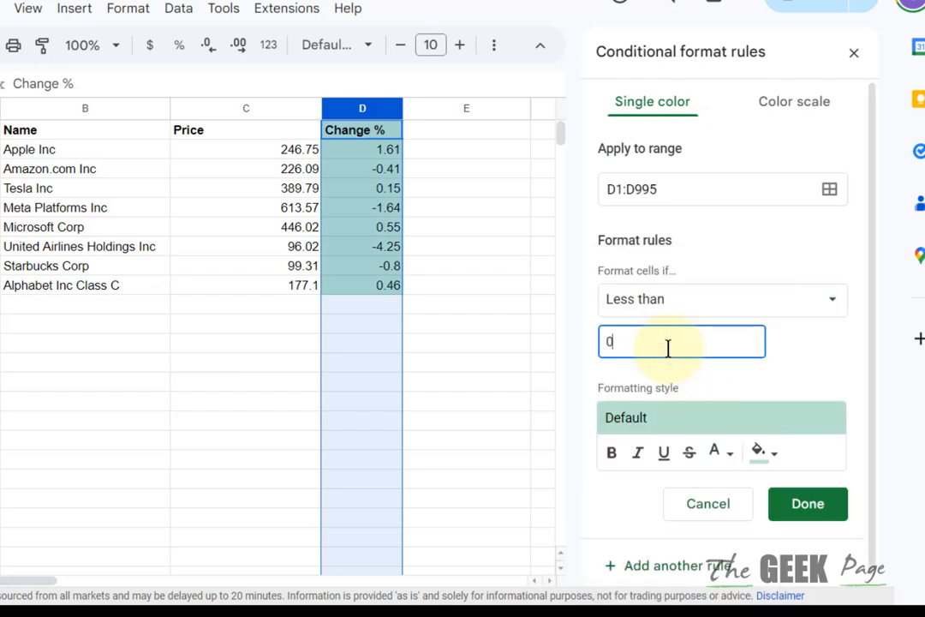
# Give the less-than-0 rule a light red fill, save it and close the conditional formatting rules.
pyautogui.click(763, 452)
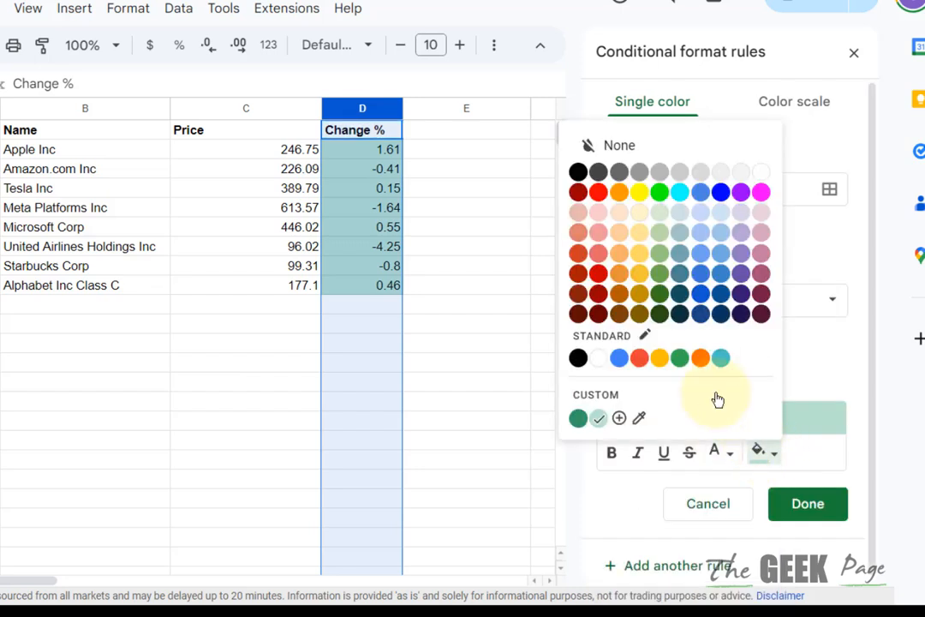
pyautogui.click(601, 221)
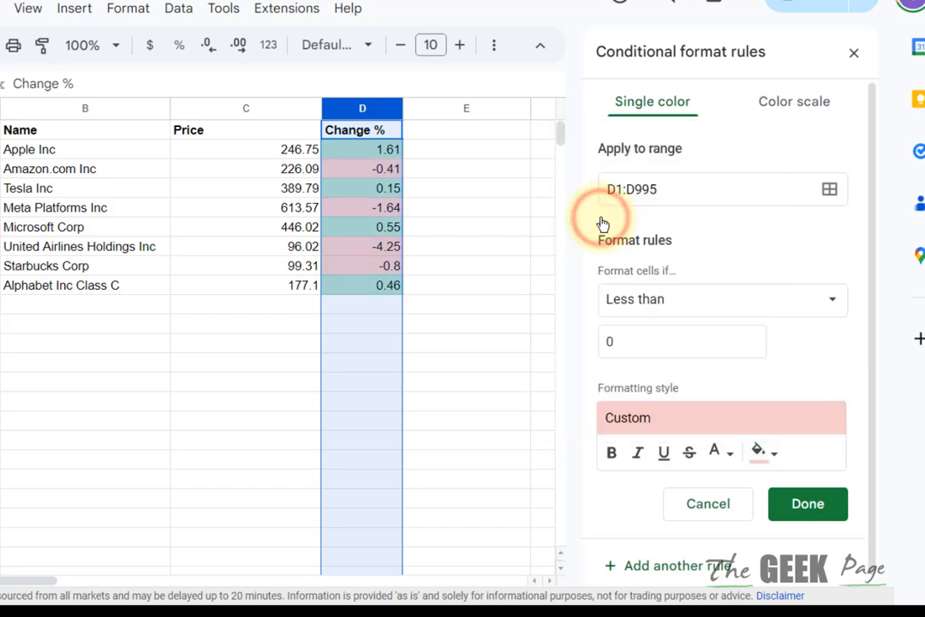
pyautogui.click(448, 296)
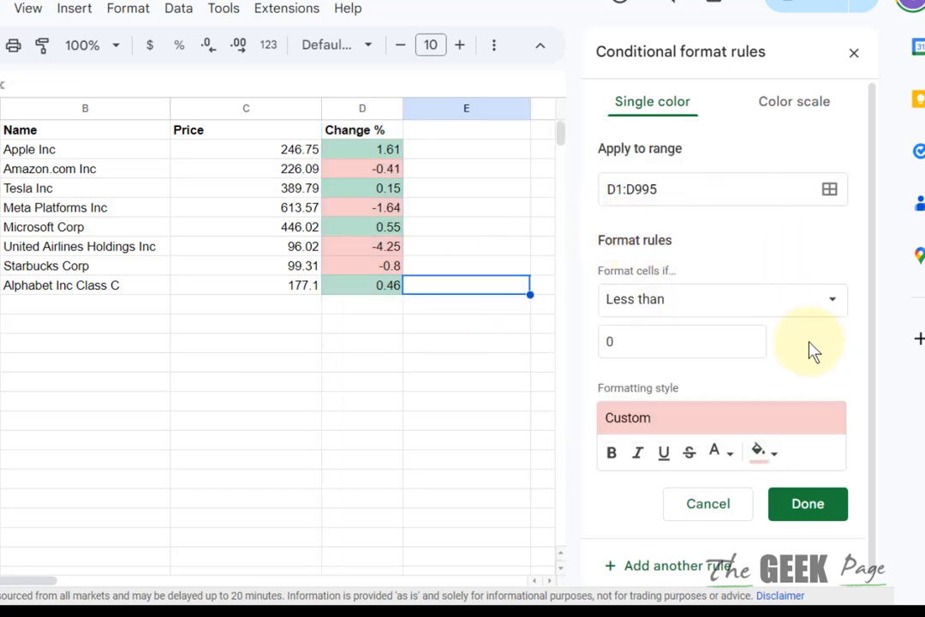
pyautogui.click(810, 503)
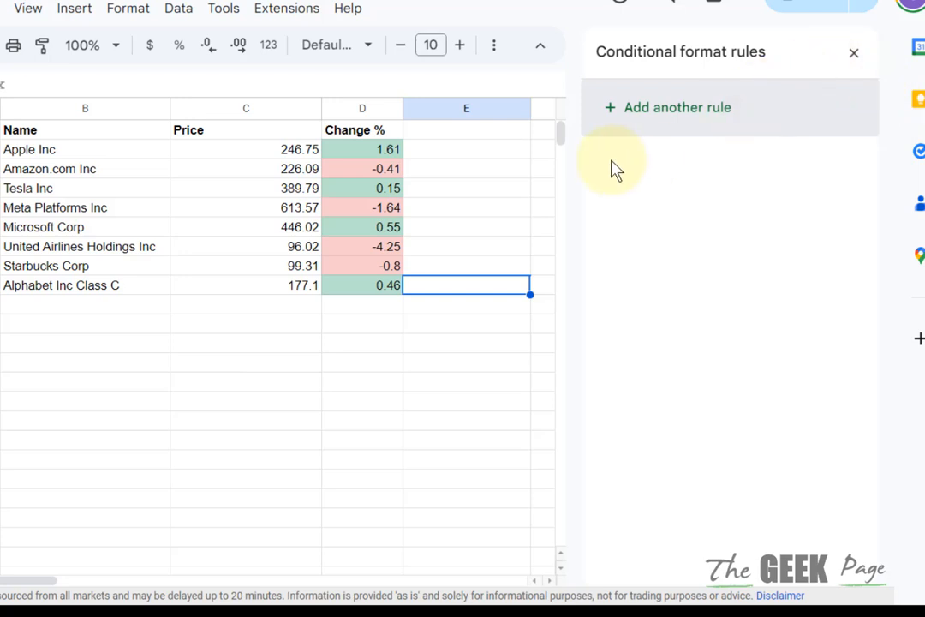
pyautogui.click(458, 190)
pyautogui.click(853, 52)
pyautogui.click(470, 325)
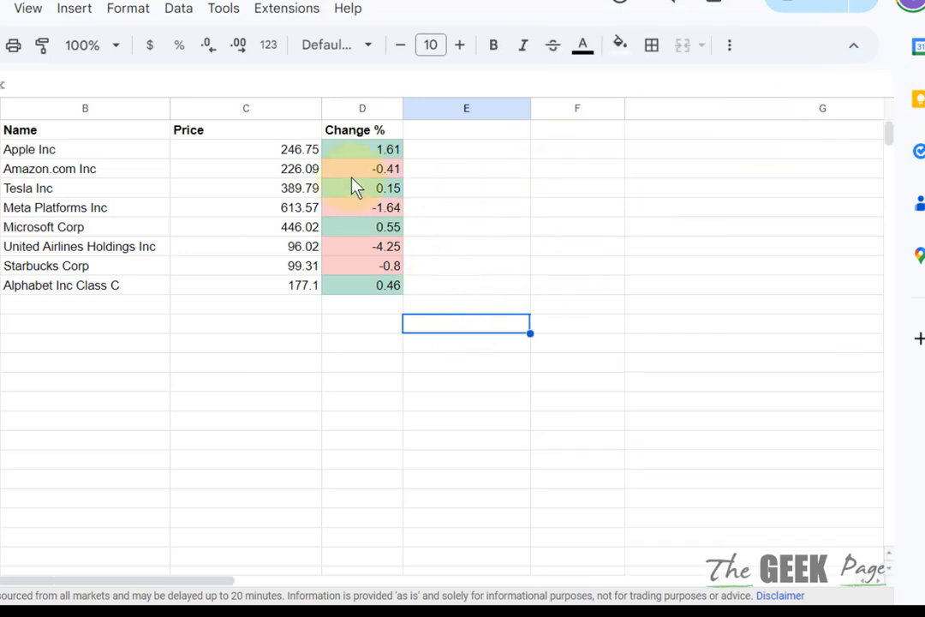
pyautogui.click(470, 249)
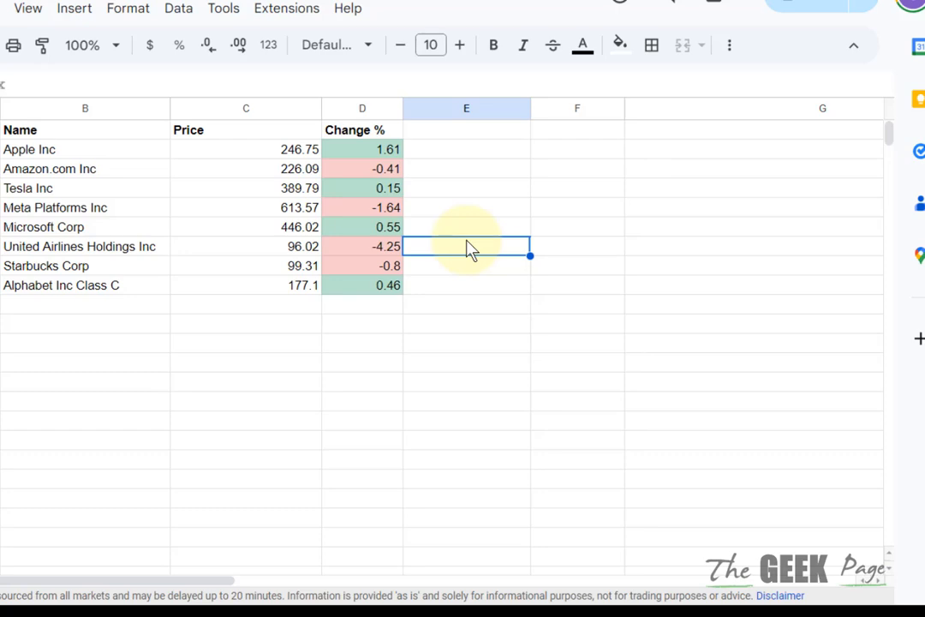
# Widen column E to roughly three times its width and select cell E2.
pyautogui.moveTo(530, 108); pyautogui.dragTo(780, 121)
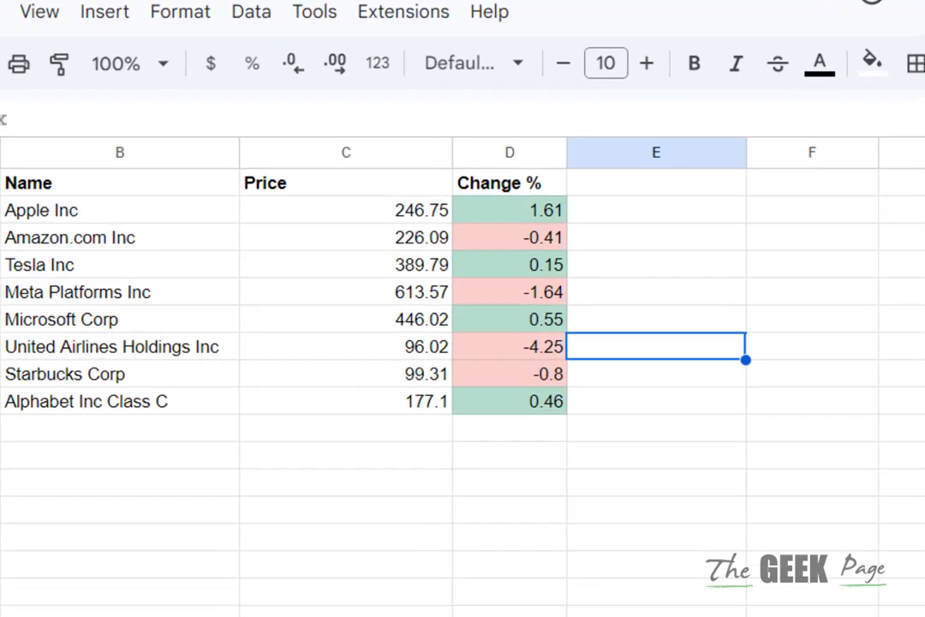
pyautogui.moveTo(924, 153); pyautogui.dragTo(924, 154)
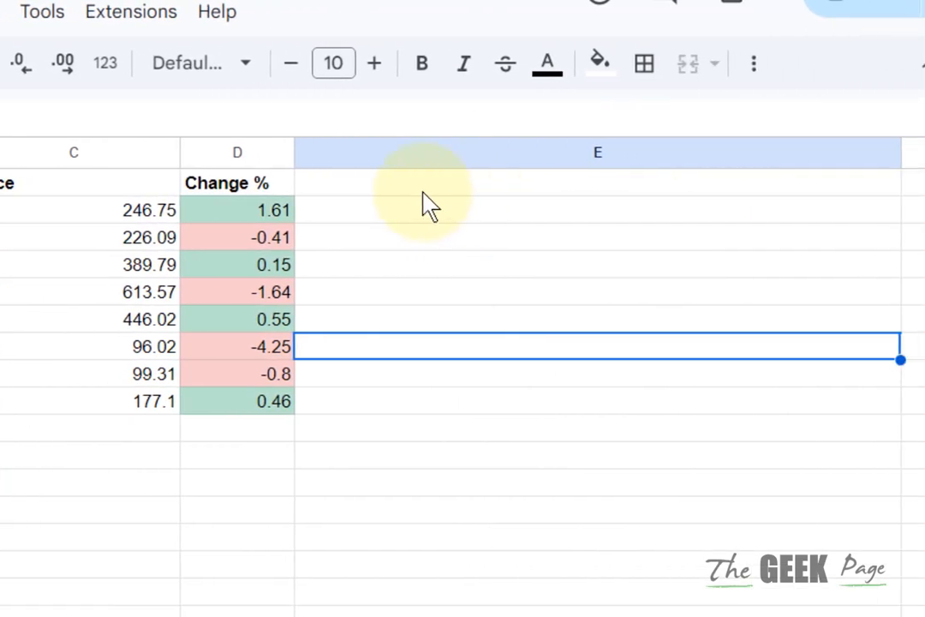
pyautogui.click(803, 574)
pyautogui.click(591, 518)
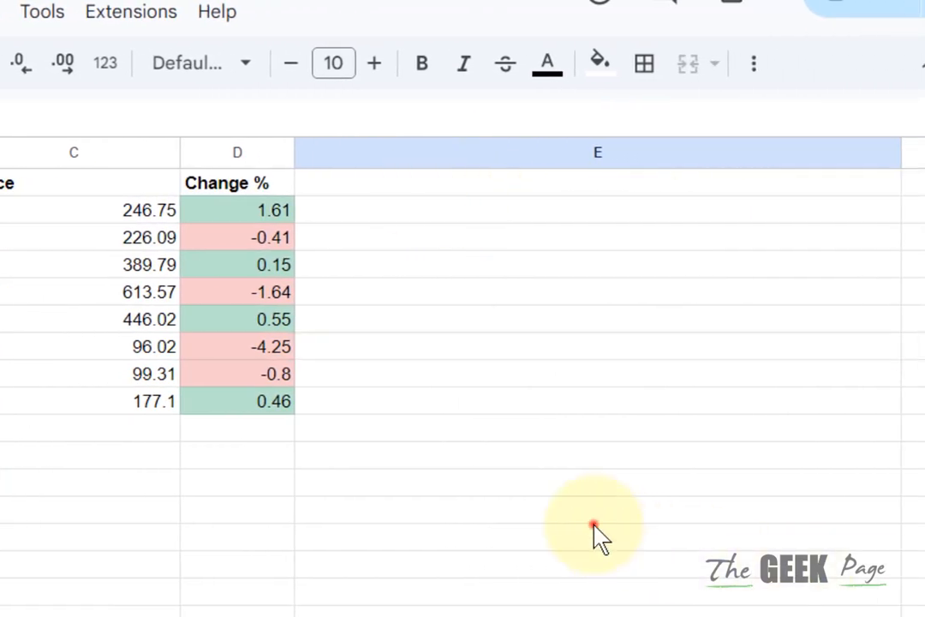
pyautogui.click(417, 187)
pyautogui.click(411, 211)
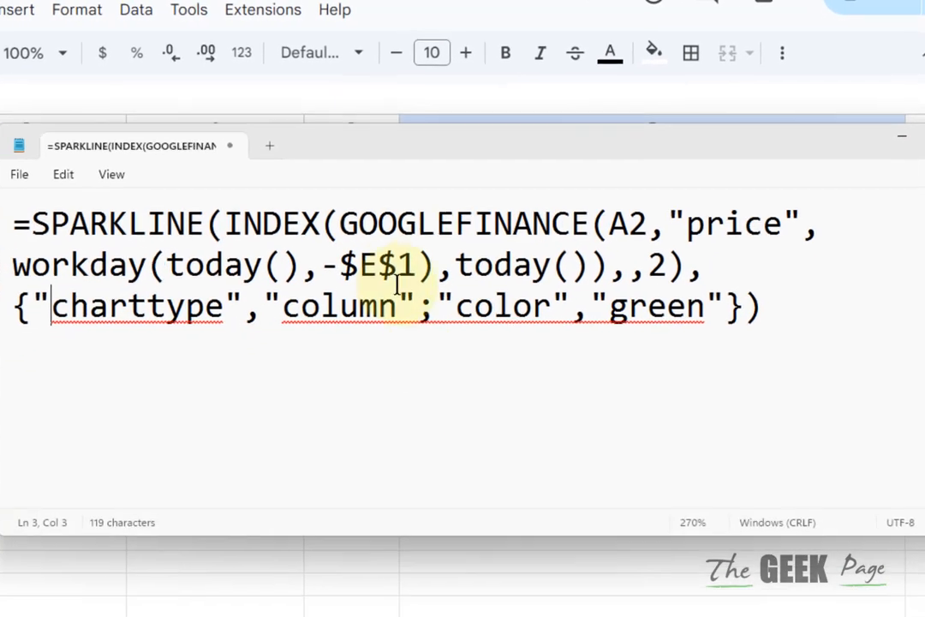
# Switch to Notepad and examine the SPARKLINE formula, including its A2 reference, WORKDAY date range and $E$1 day count.
pyautogui.click(299, 229)
pyautogui.click(749, 374)
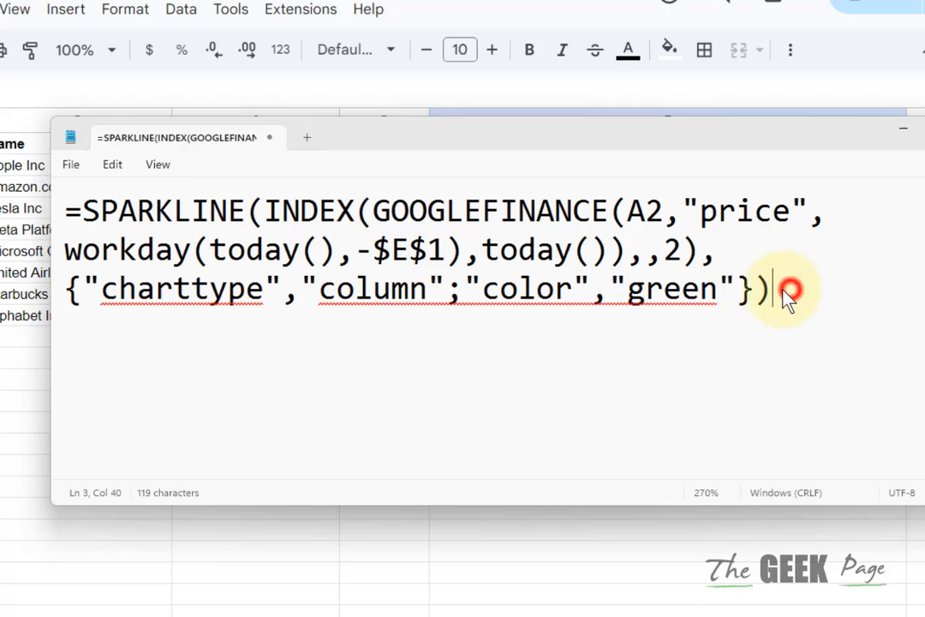
pyautogui.moveTo(788, 294); pyautogui.dragTo(67, 208)
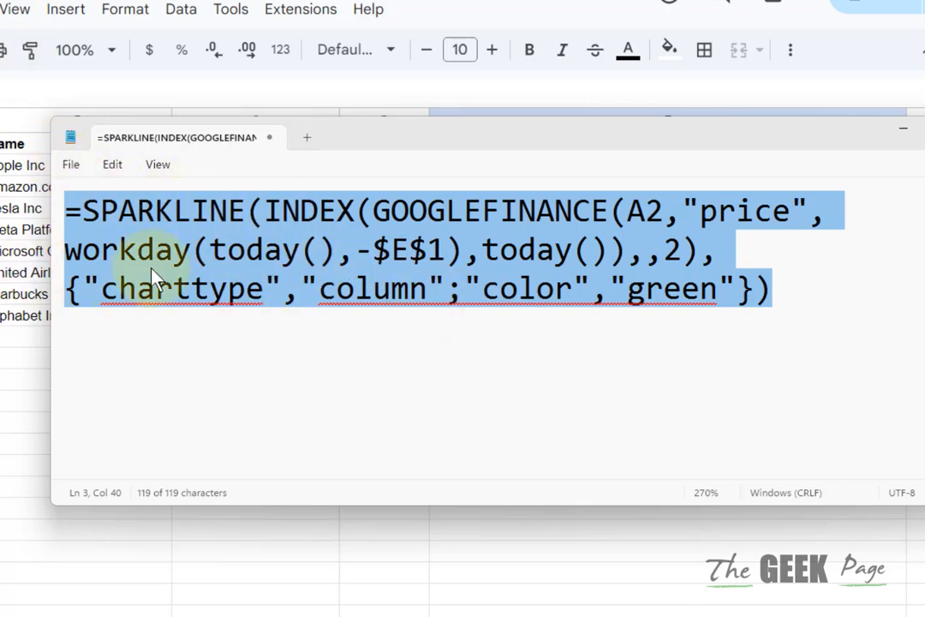
pyautogui.click(242, 336)
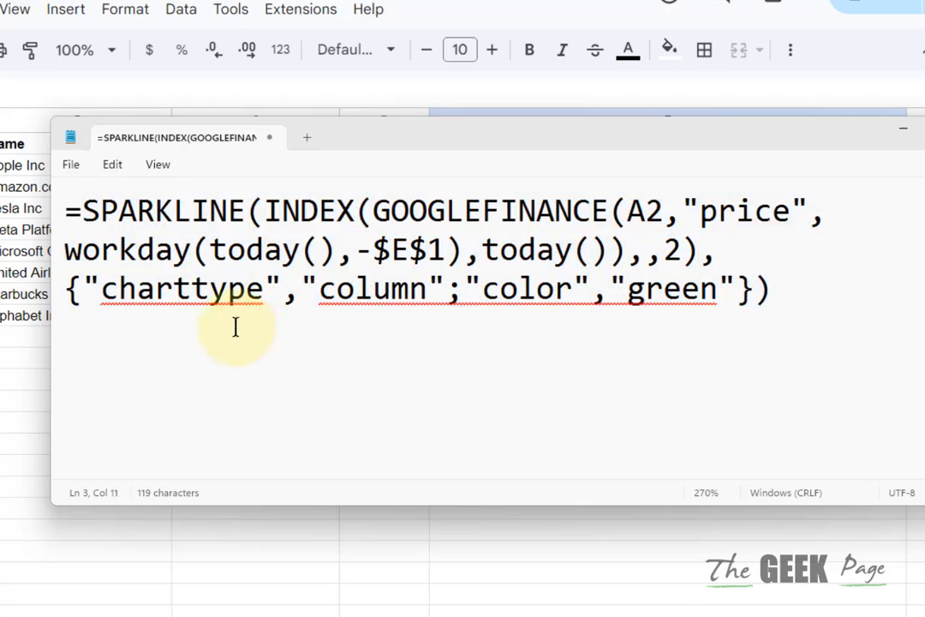
pyautogui.moveTo(80, 212); pyautogui.dragTo(620, 214)
pyautogui.moveTo(611, 158); pyautogui.dragTo(578, 358)
pyautogui.moveTo(593, 412); pyautogui.dragTo(630, 413)
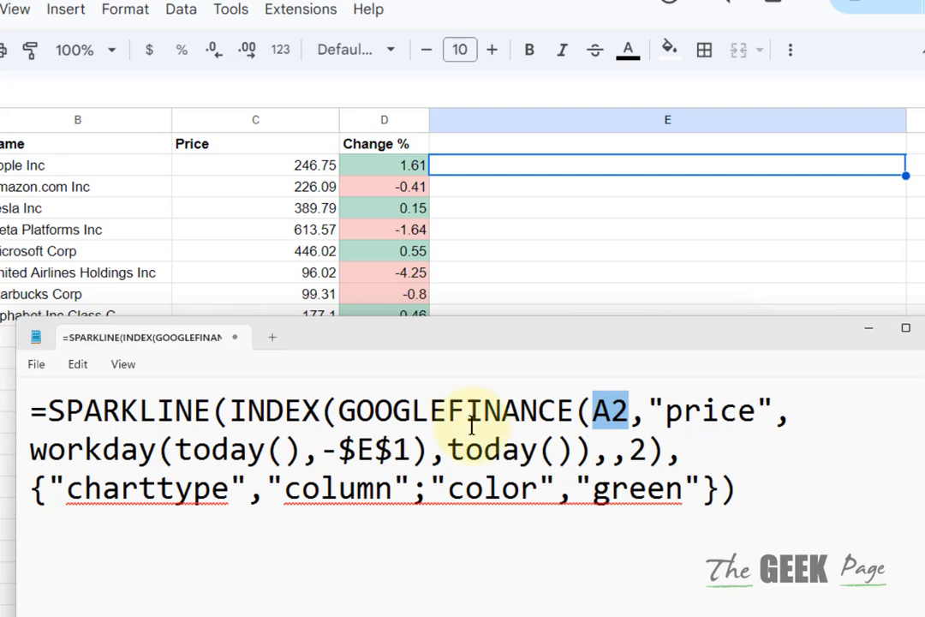
pyautogui.moveTo(31, 450); pyautogui.dragTo(412, 458)
pyautogui.click(377, 455)
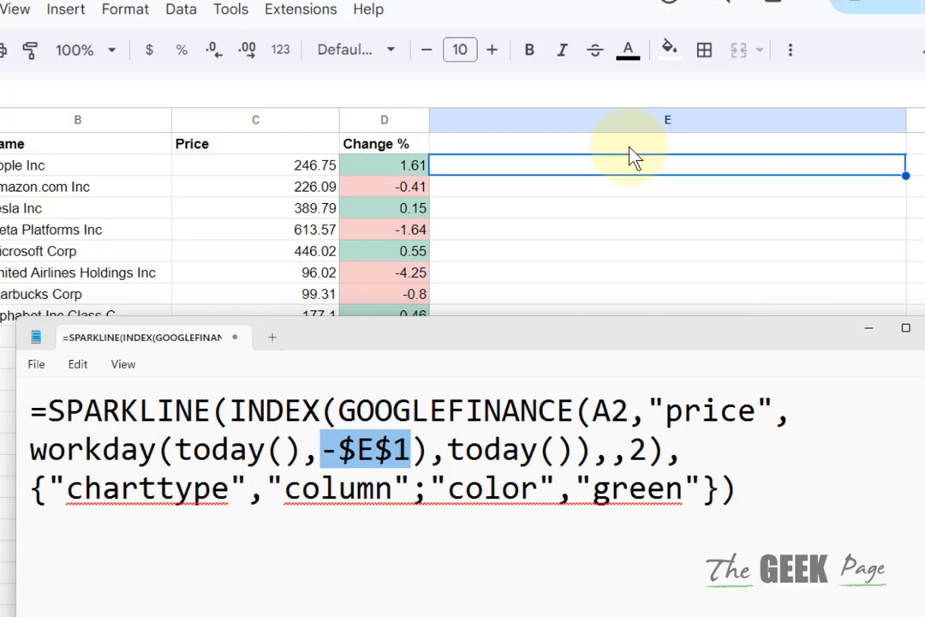
pyautogui.click(438, 485)
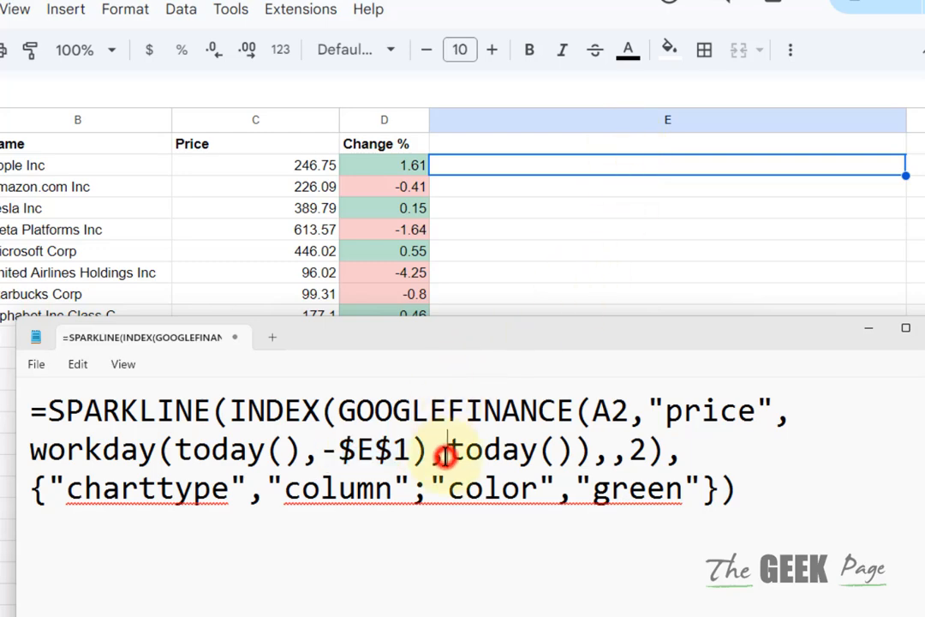
# Copy the whole SPARKLINE formula from Notepad into cell E2, keeping its references to A2 and $E$1.
pyautogui.click(41, 492)
pyautogui.moveTo(43, 495); pyautogui.dragTo(25, 413)
pyautogui.click(664, 509)
pyautogui.rightClick(89, 421)
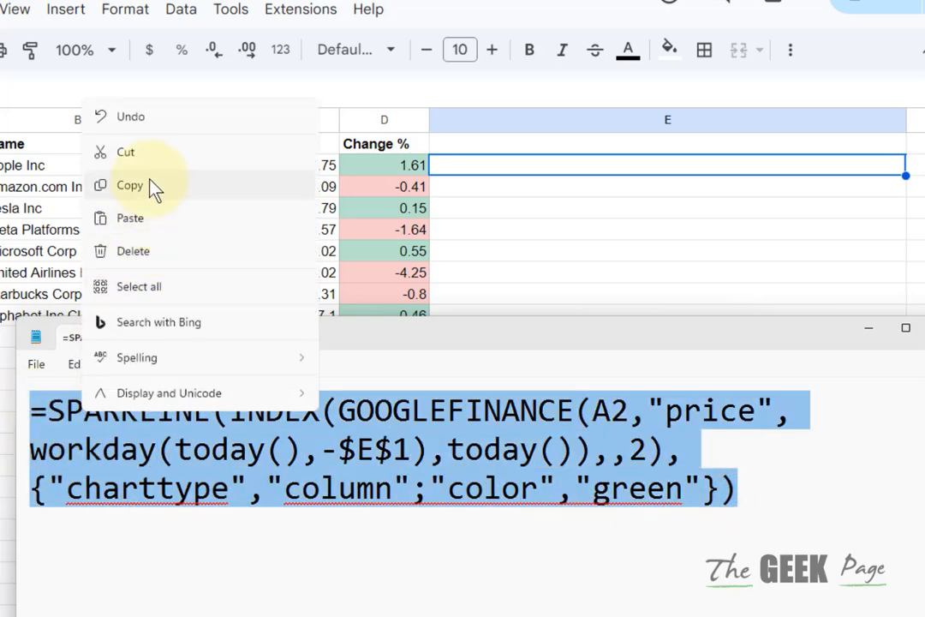
pyautogui.click(151, 180)
pyautogui.doubleClick(483, 165)
pyautogui.rightClick(482, 171)
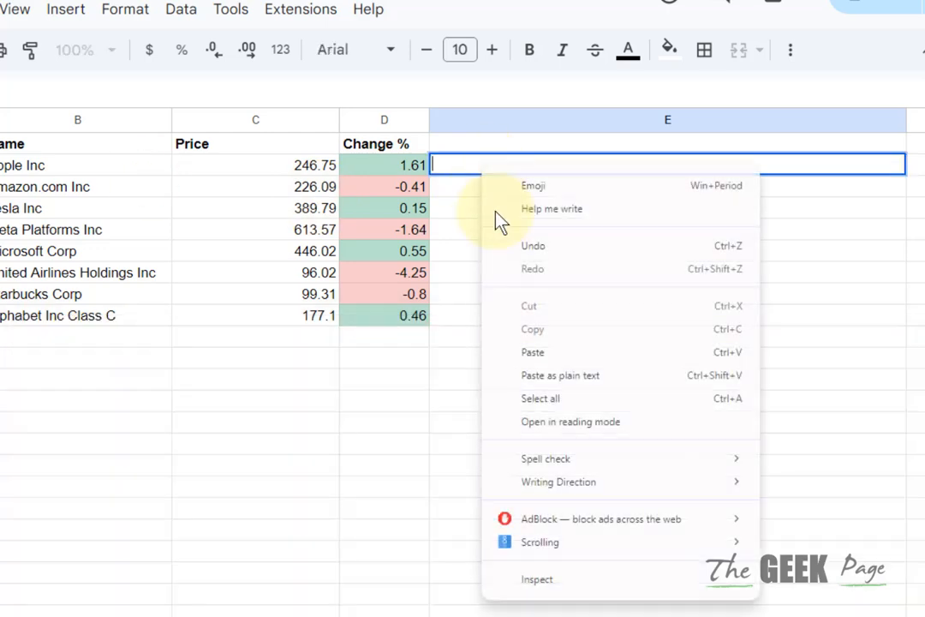
pyautogui.click(553, 360)
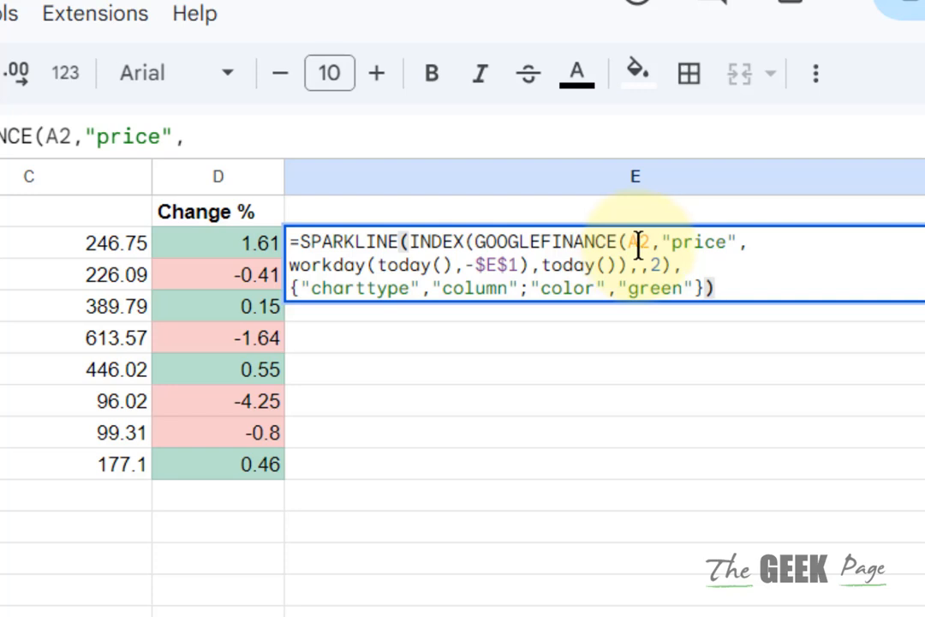
pyautogui.moveTo(654, 239); pyautogui.dragTo(632, 242)
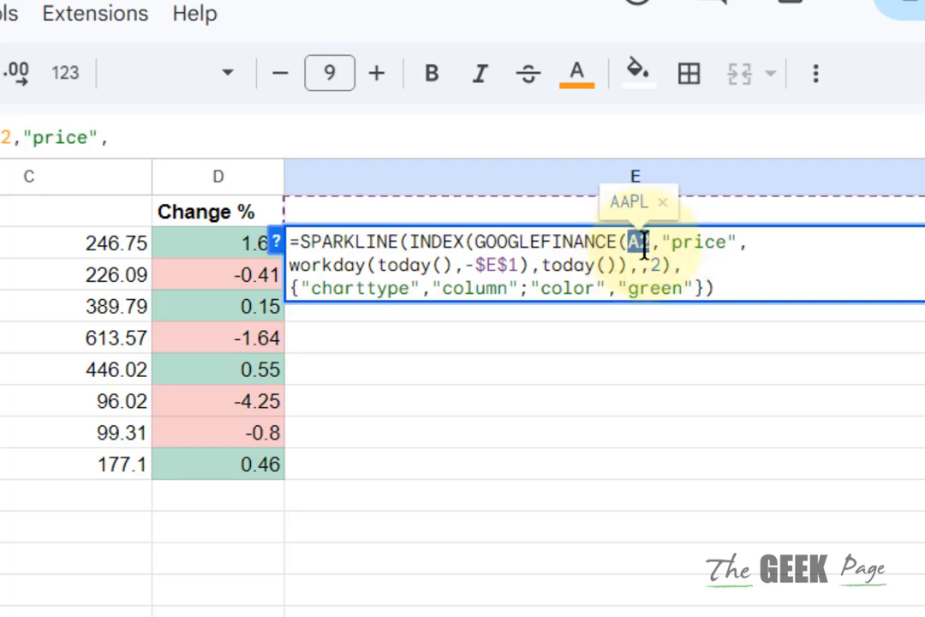
pyautogui.click(644, 266)
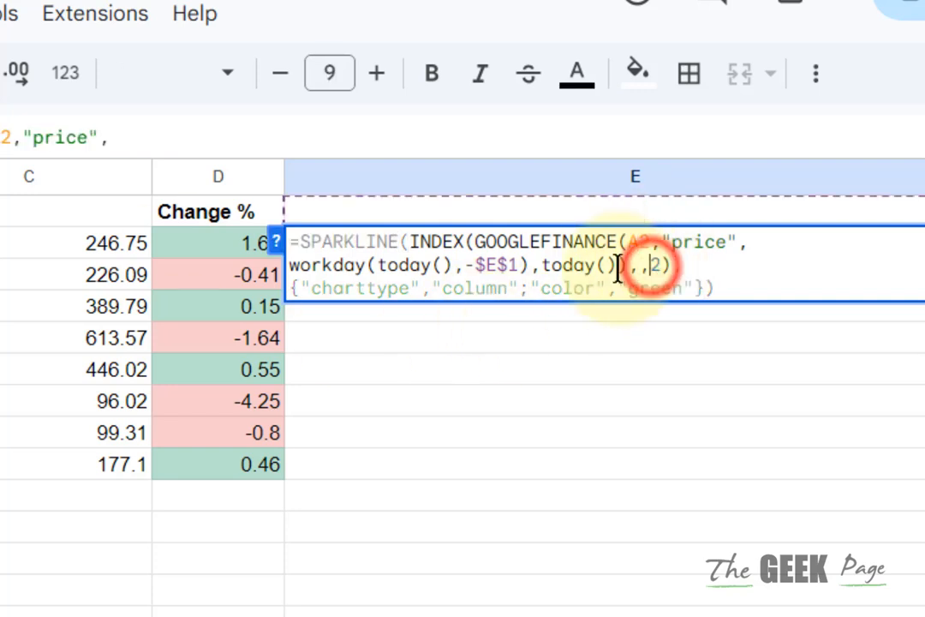
pyautogui.moveTo(519, 263); pyautogui.dragTo(477, 265)
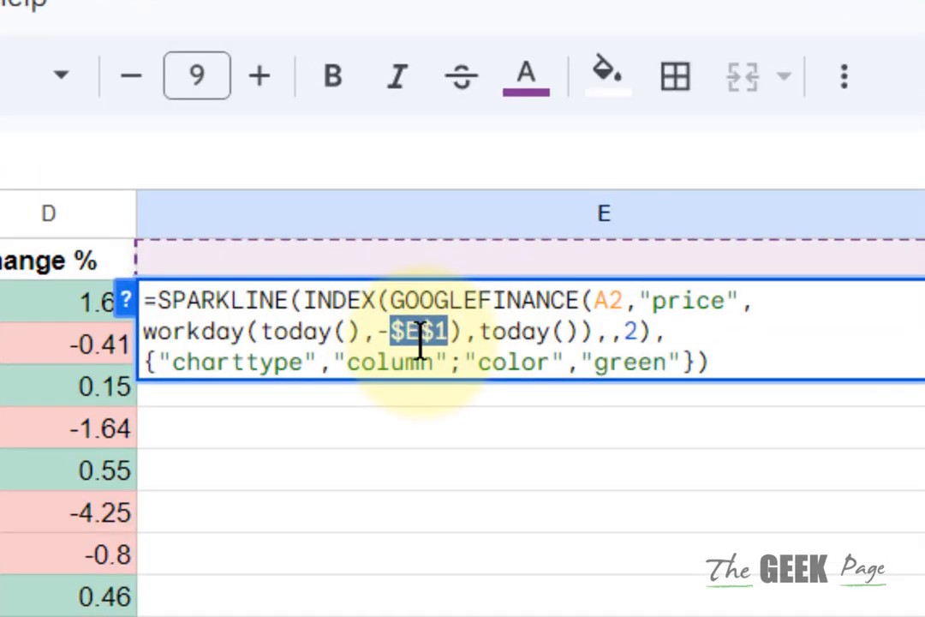
# Enter 30 in E1 as the number of days charted by the sparkline in E2.
pyautogui.doubleClick(369, 270)
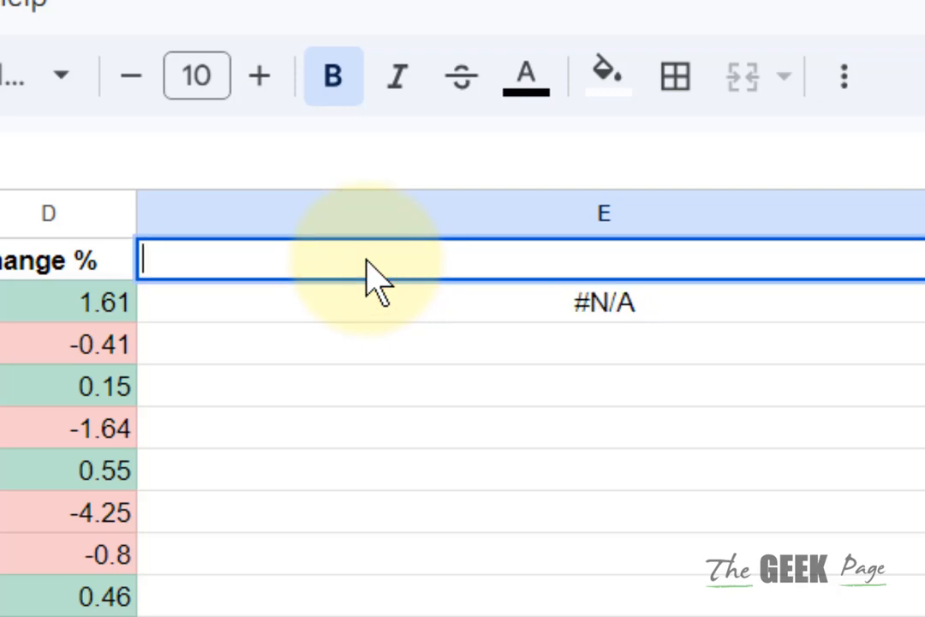
pyautogui.write('30')
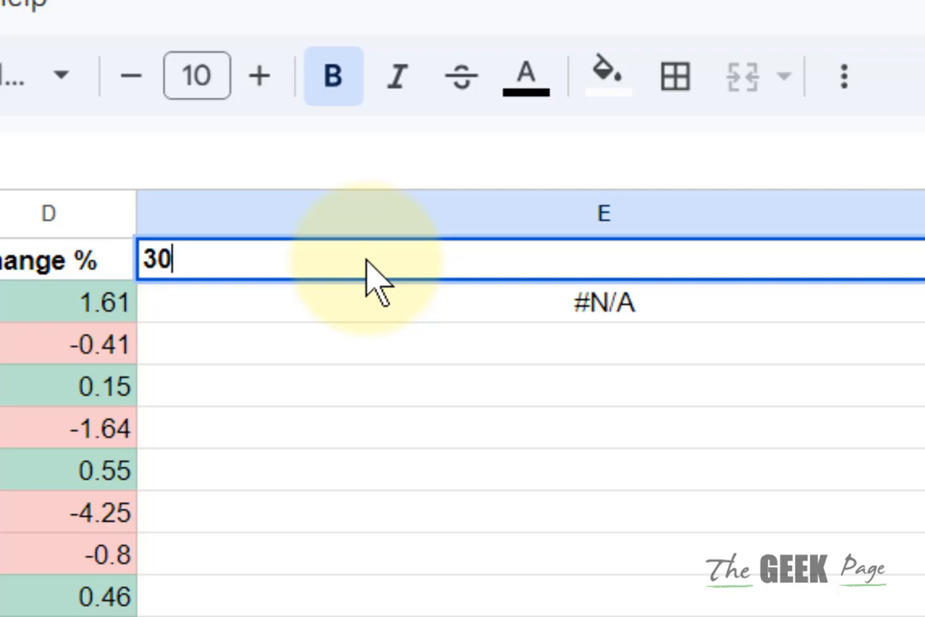
pyautogui.press('Return')
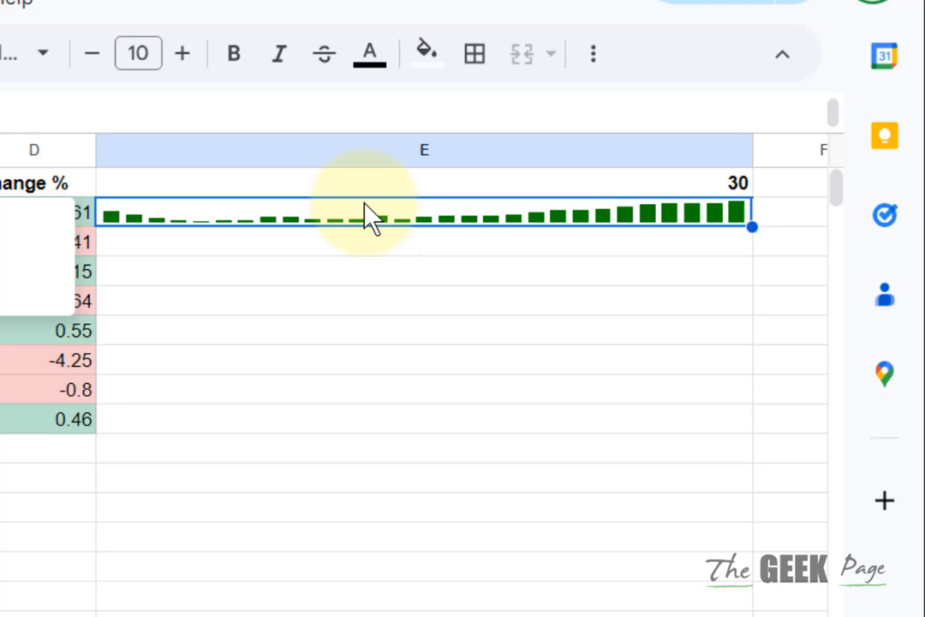
pyautogui.click(364, 206)
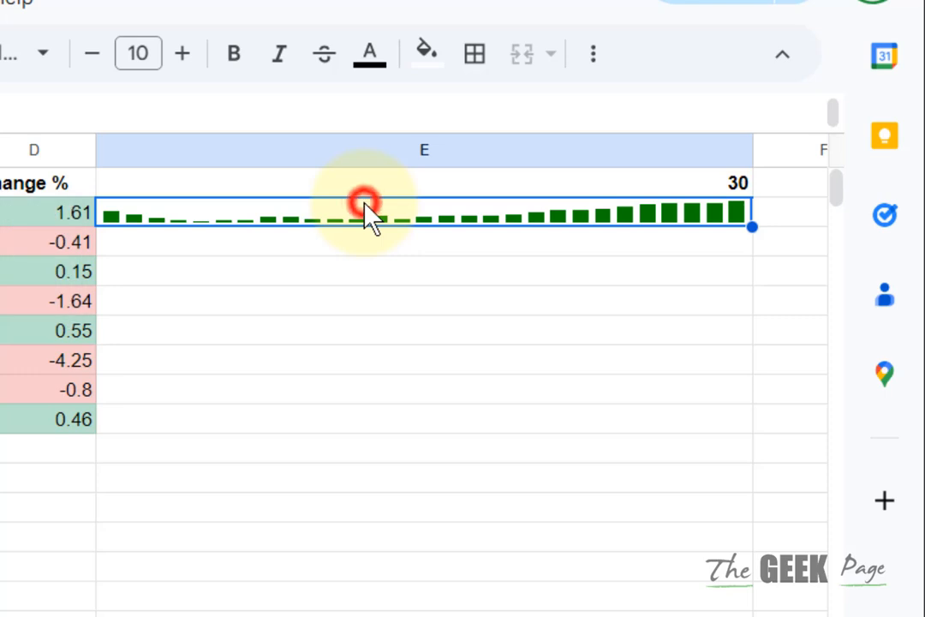
# Set the number of days in E1 to 200.
pyautogui.click(703, 181)
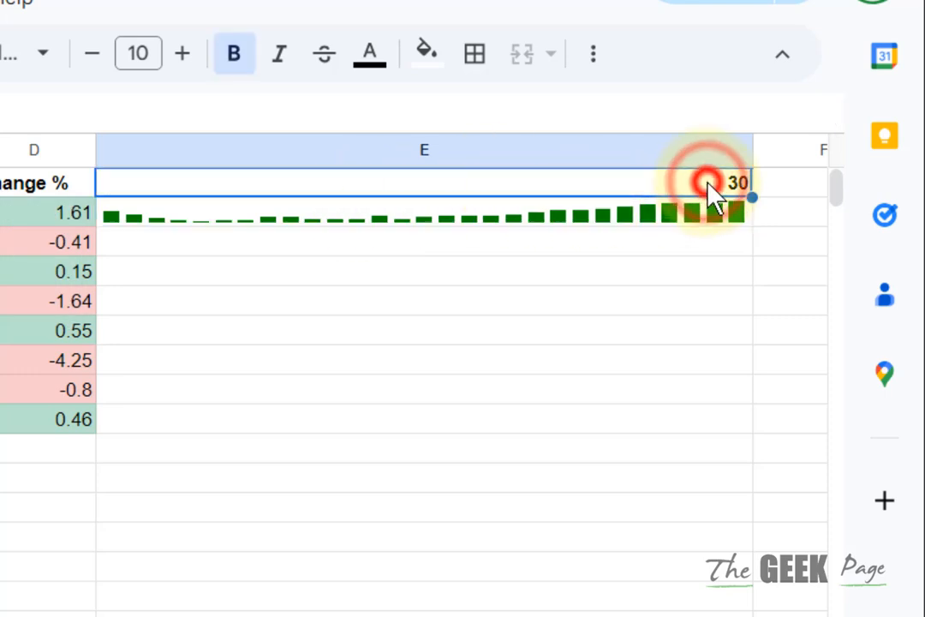
pyautogui.doubleClick(728, 181)
pyautogui.doubleClick(738, 182)
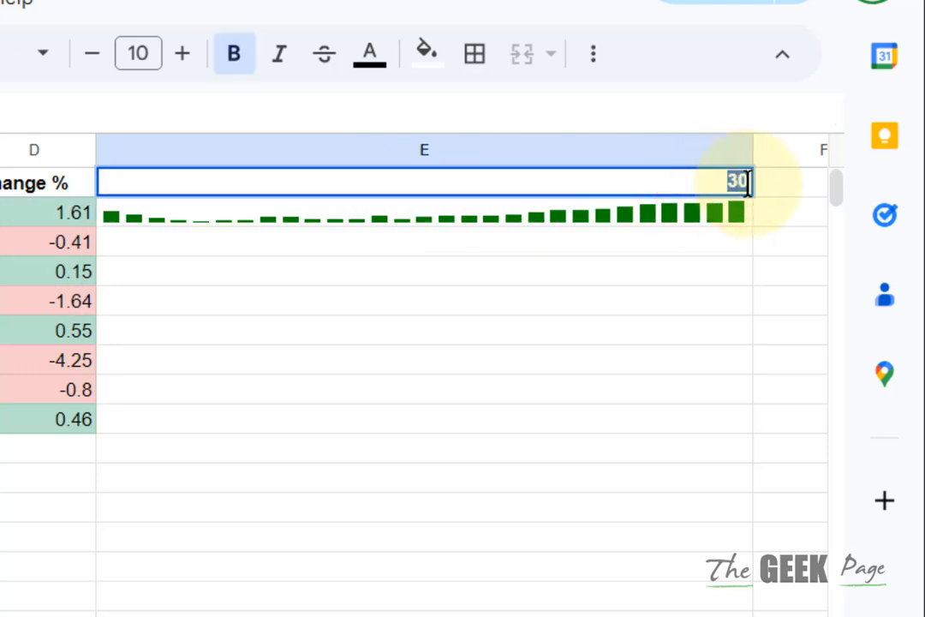
pyautogui.write('200')
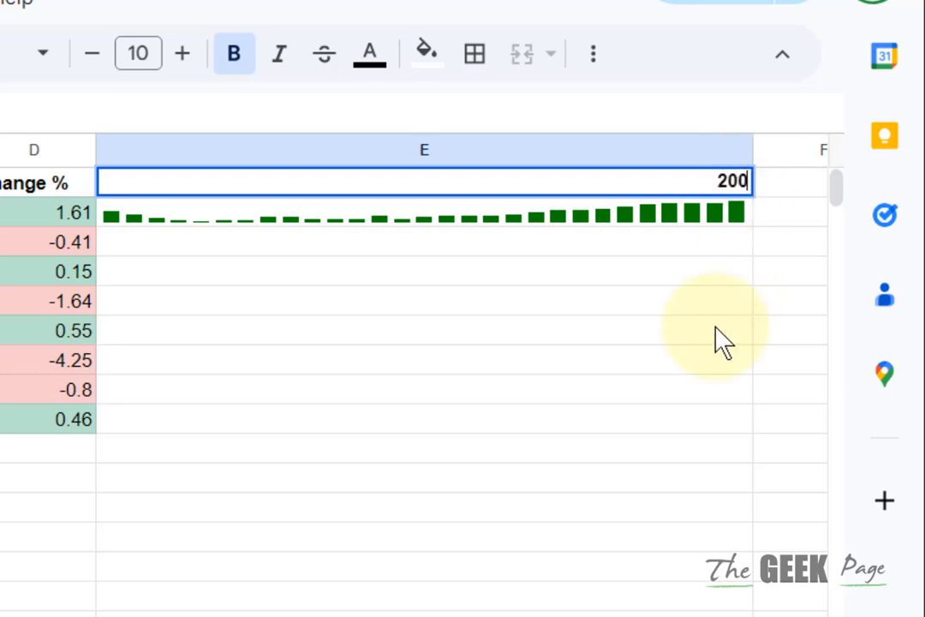
pyautogui.press('Return')
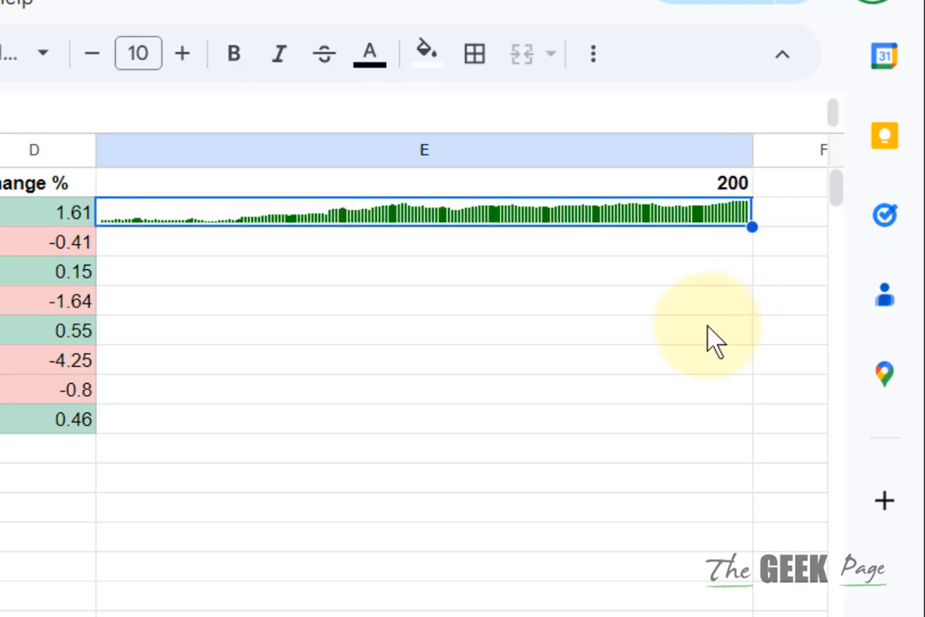
pyautogui.click(303, 273)
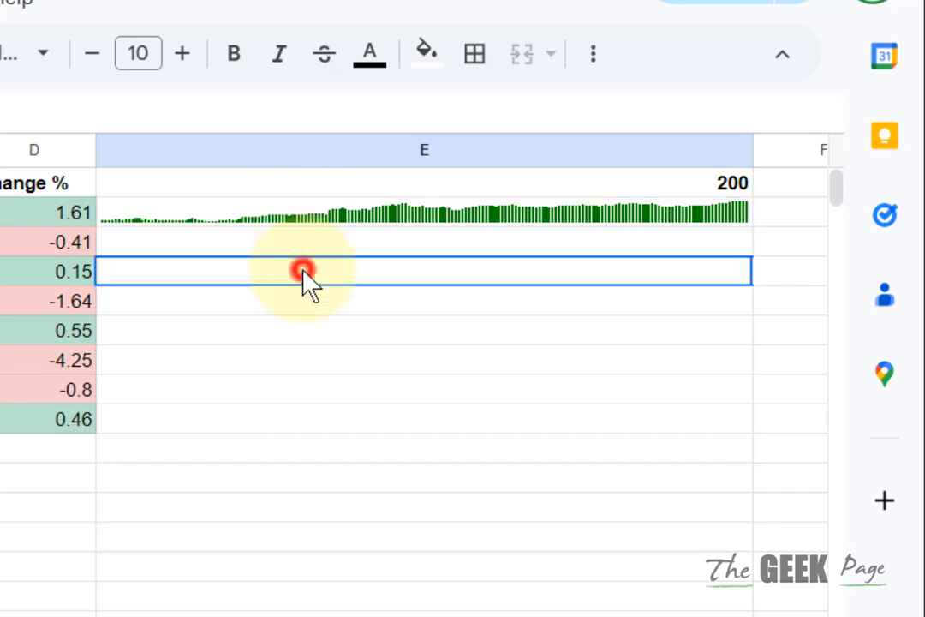
# Enlarge row 2 to about three times its height and narrow column E slightly to reshape the AAPL sparkline.
pyautogui.click(304, 216)
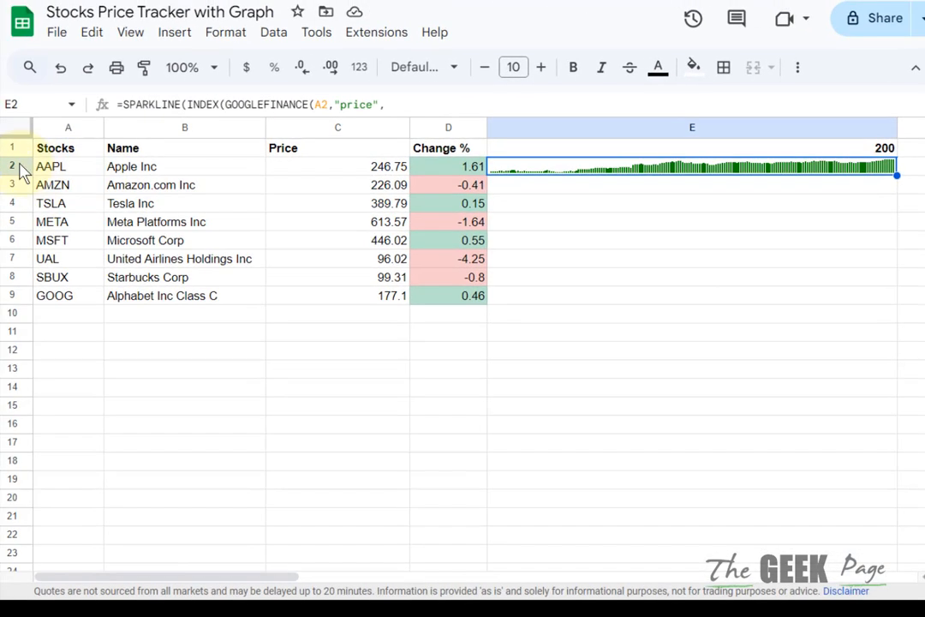
pyautogui.click(3, 166)
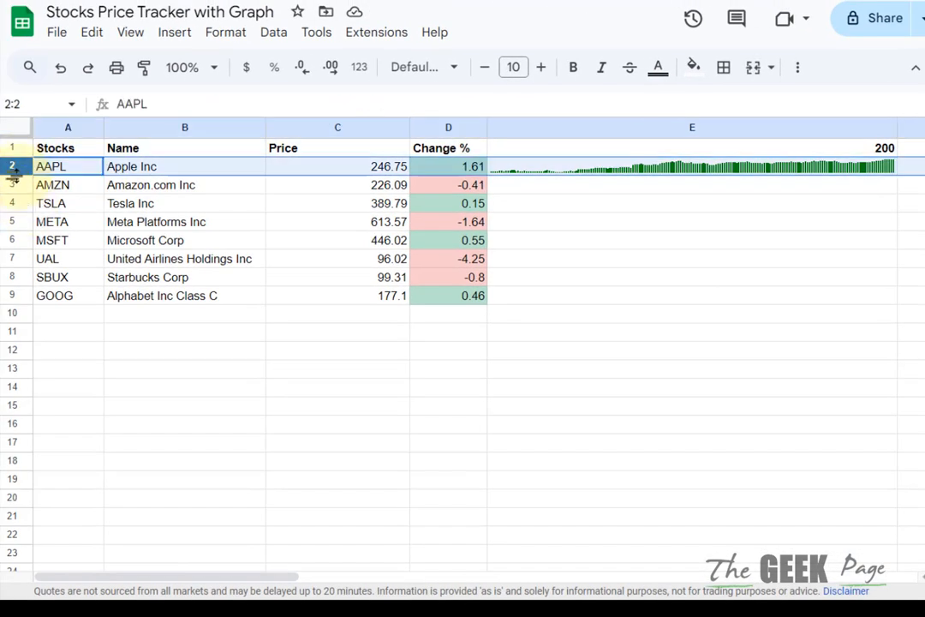
pyautogui.moveTo(16, 176); pyautogui.dragTo(21, 206)
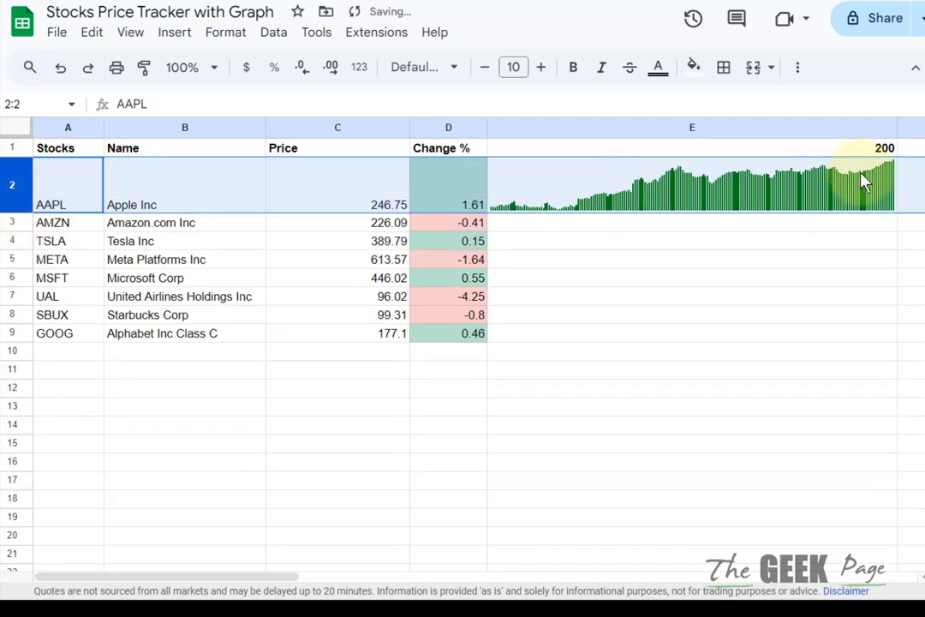
pyautogui.moveTo(894, 128); pyautogui.dragTo(676, 139)
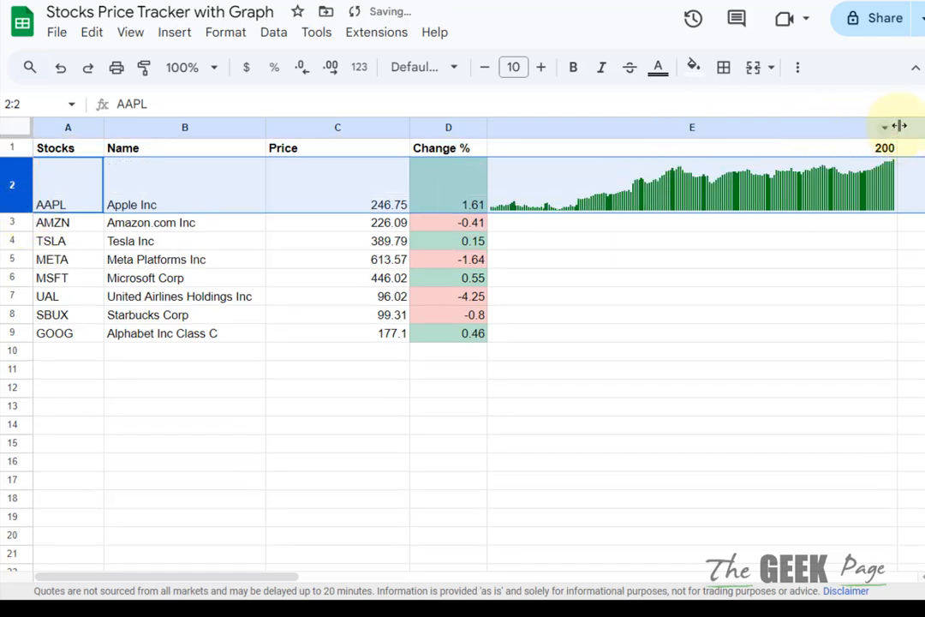
pyautogui.moveTo(897, 128); pyautogui.dragTo(840, 133)
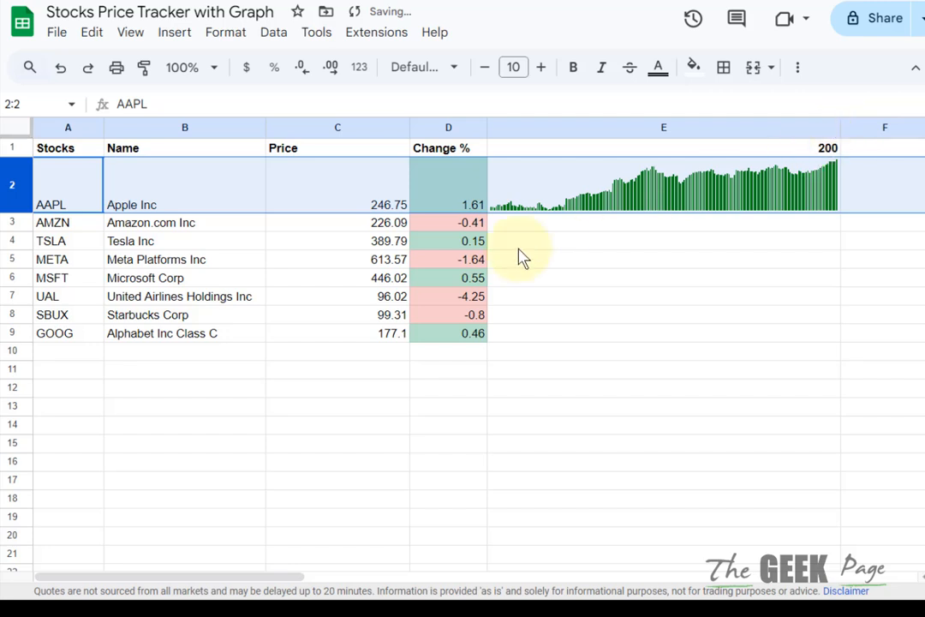
# Fill the SPARKLINE formula from E2 down through E9 to chart the remaining stocks.
pyautogui.click(632, 182)
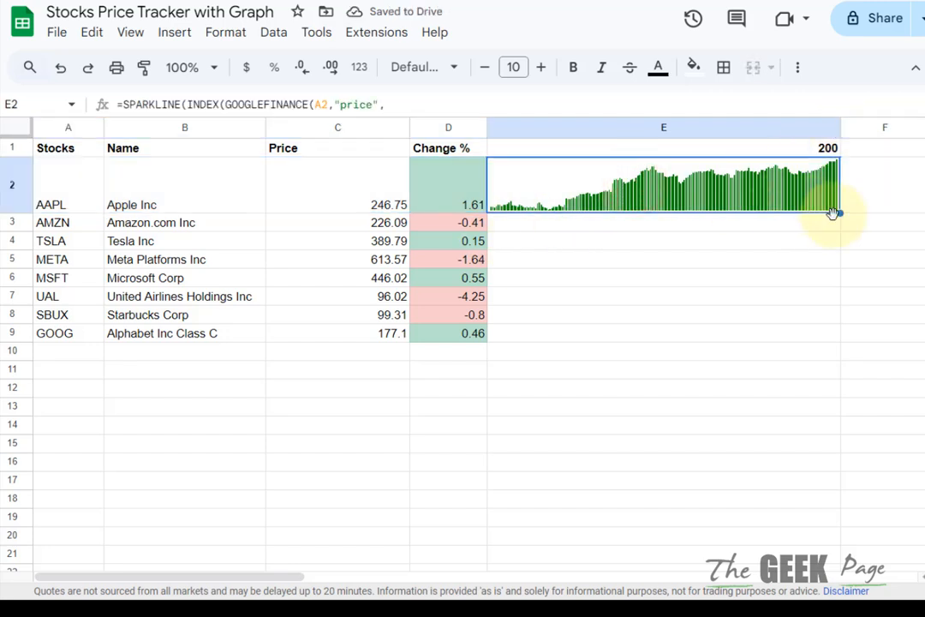
pyautogui.moveTo(840, 214); pyautogui.dragTo(838, 340)
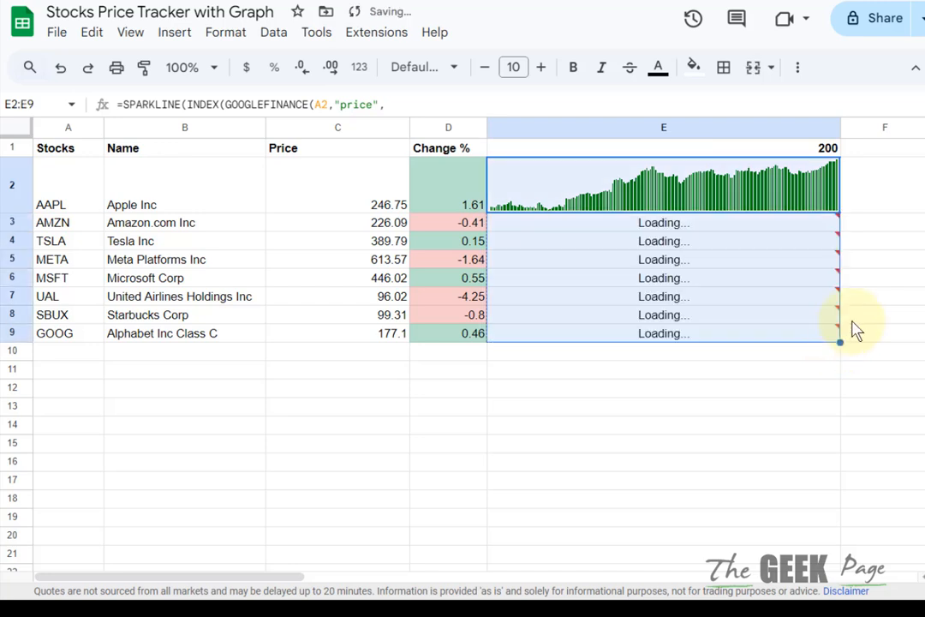
pyautogui.click(702, 224)
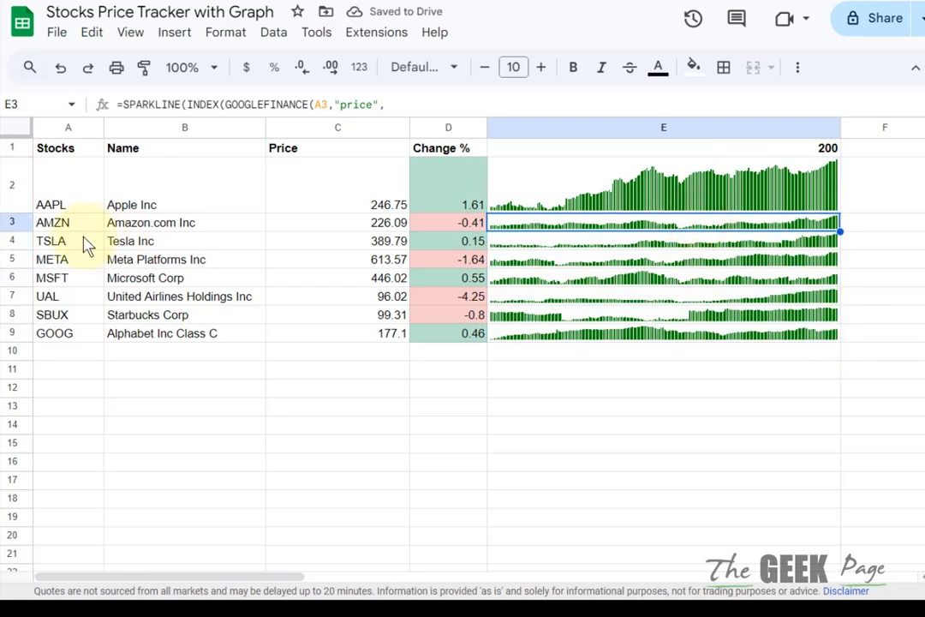